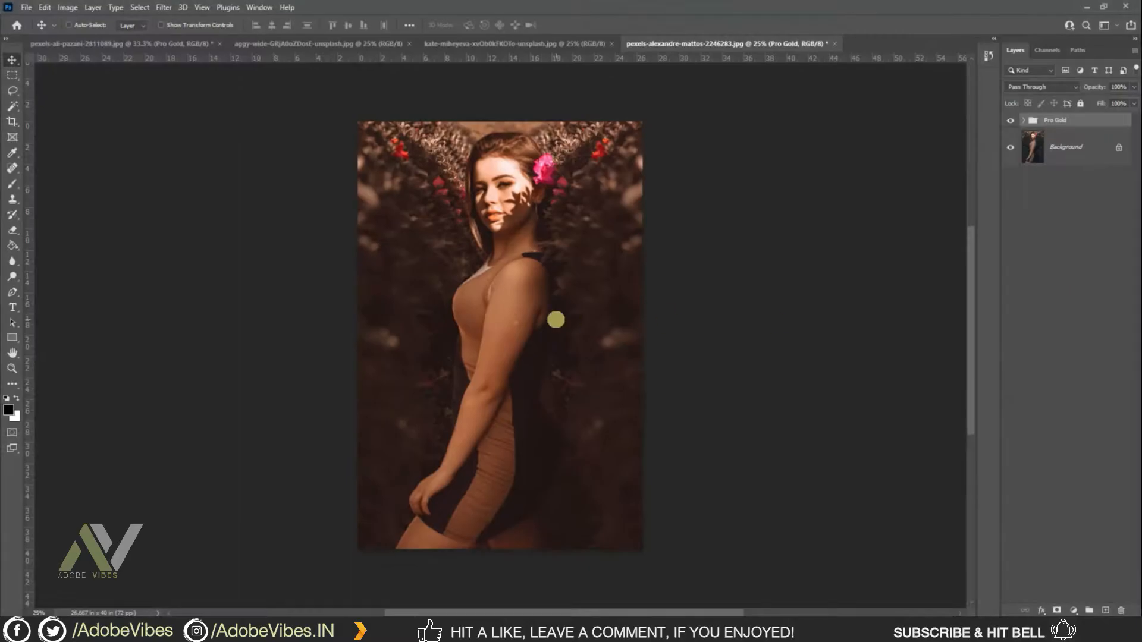
Step: Paste the Pro Gold adjustment group into the curly-haired glasses portrait and the red-haired close-up portrait
key(ctrl+plus)
click(560, 46)
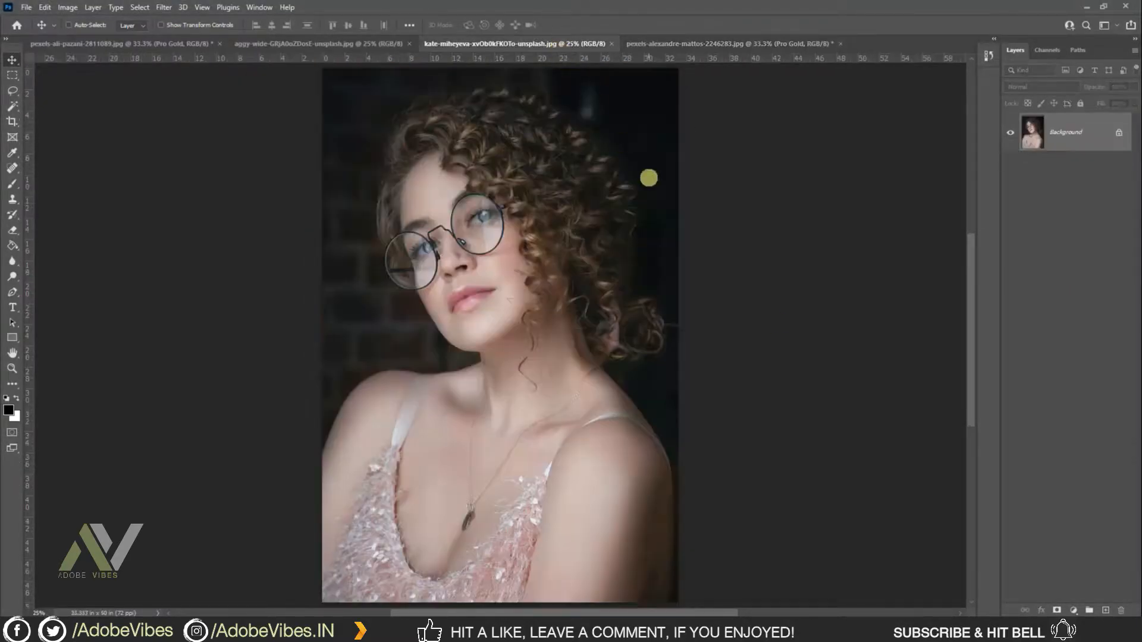
key(ctrl+v)
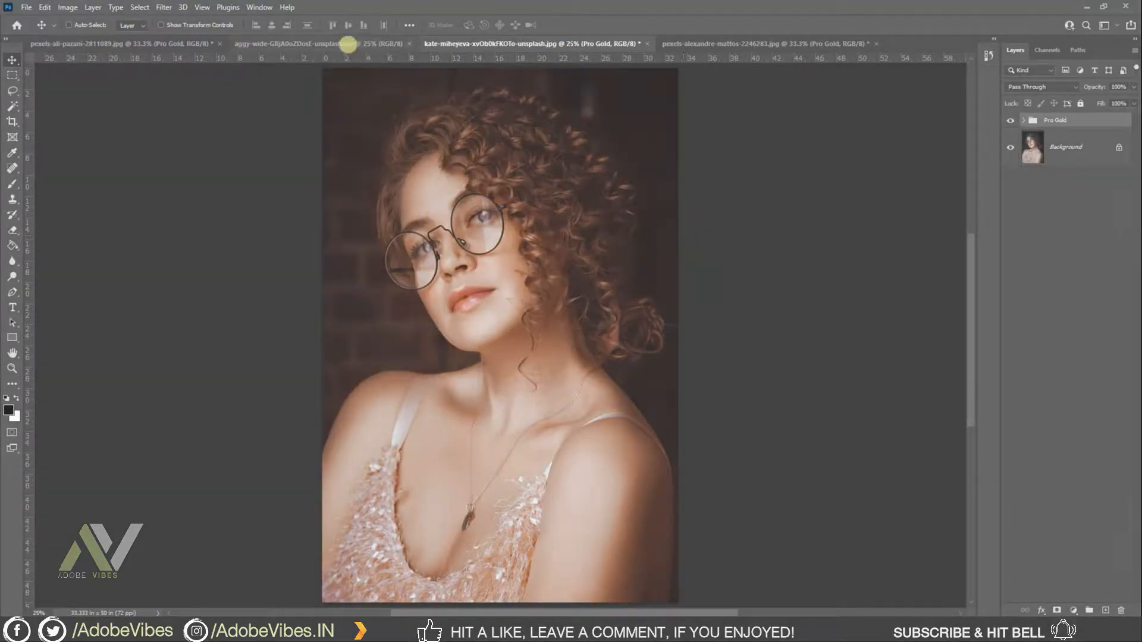
click(350, 43)
key(ctrl+plus)
key(ctrl+v)
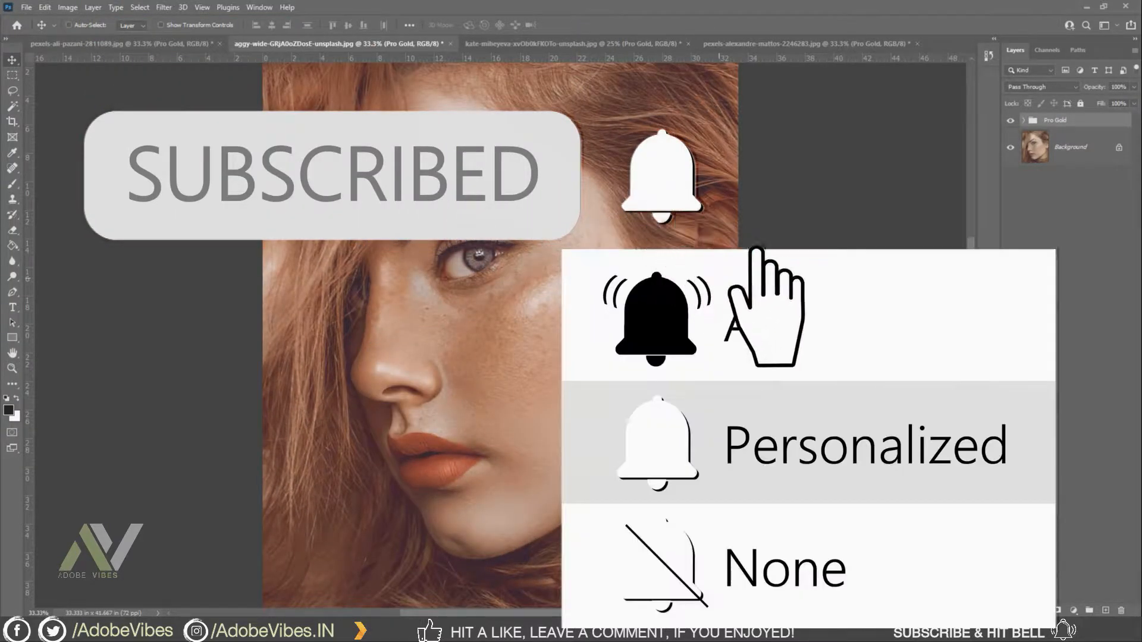
Step: Compare each open portrait with and without the Pro Gold group by toggling the group's visibility
click(1010, 121)
click(1011, 120)
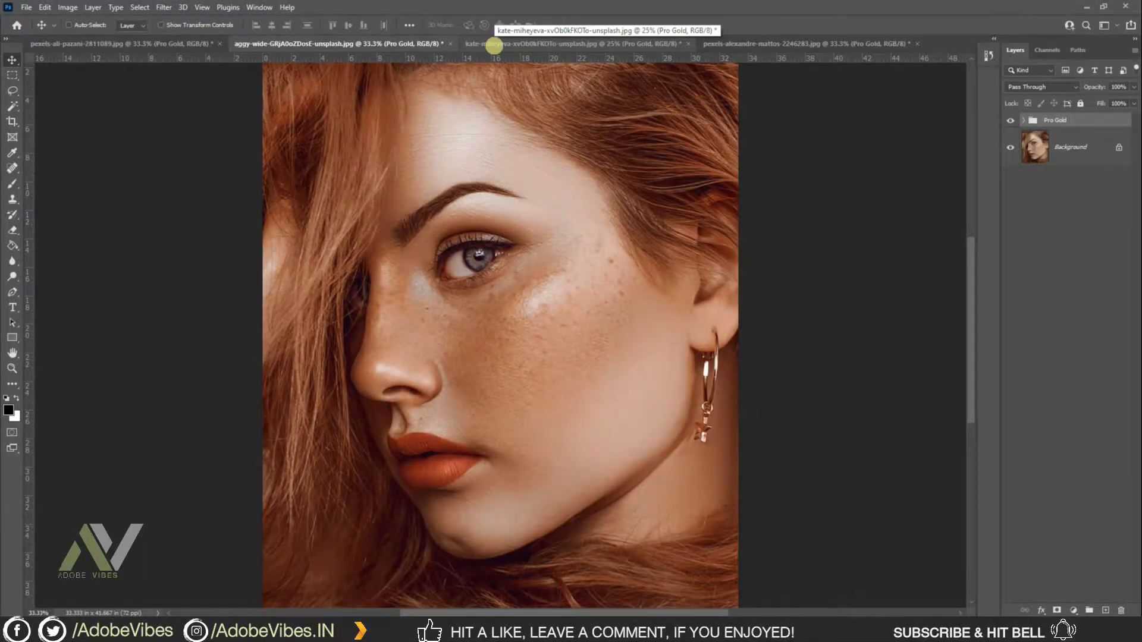
click(493, 46)
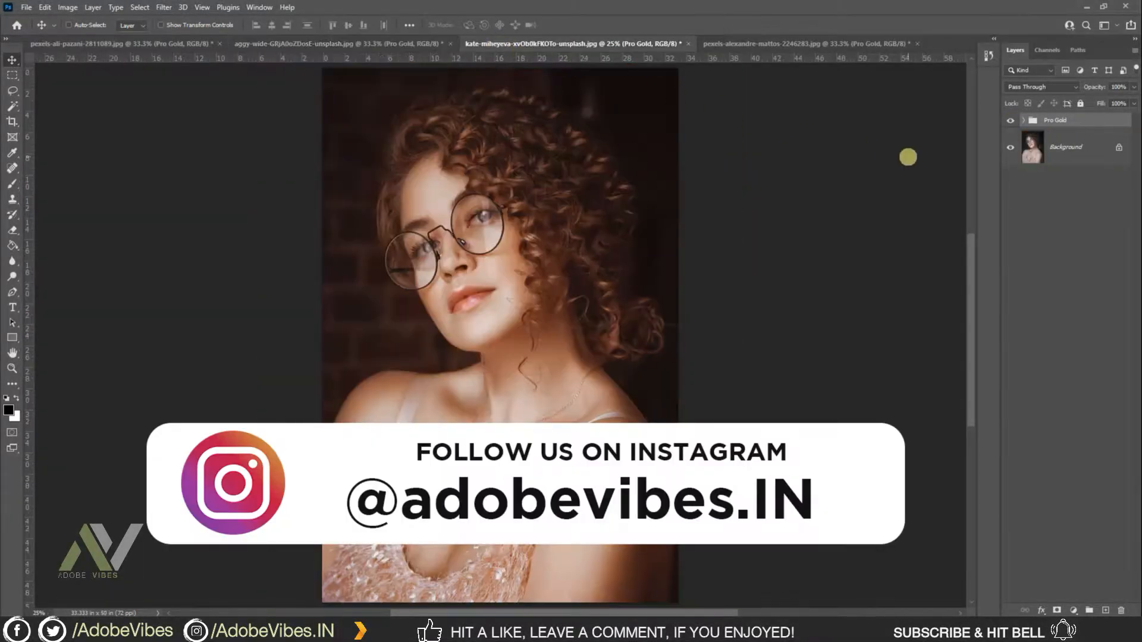
click(1010, 121)
click(1011, 121)
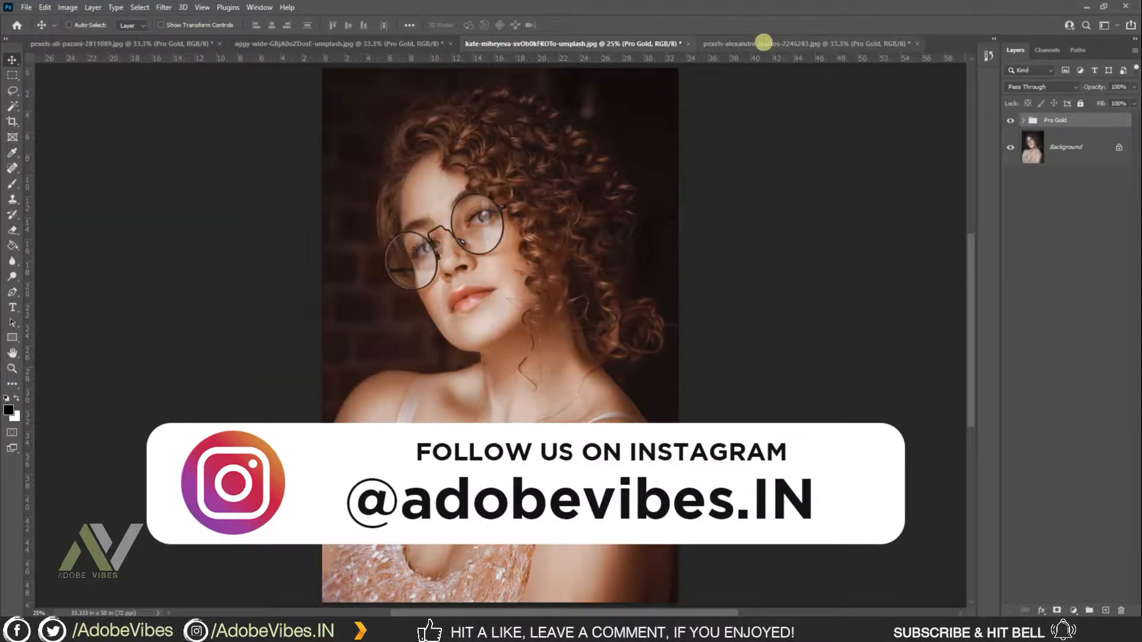
click(768, 44)
click(1010, 120)
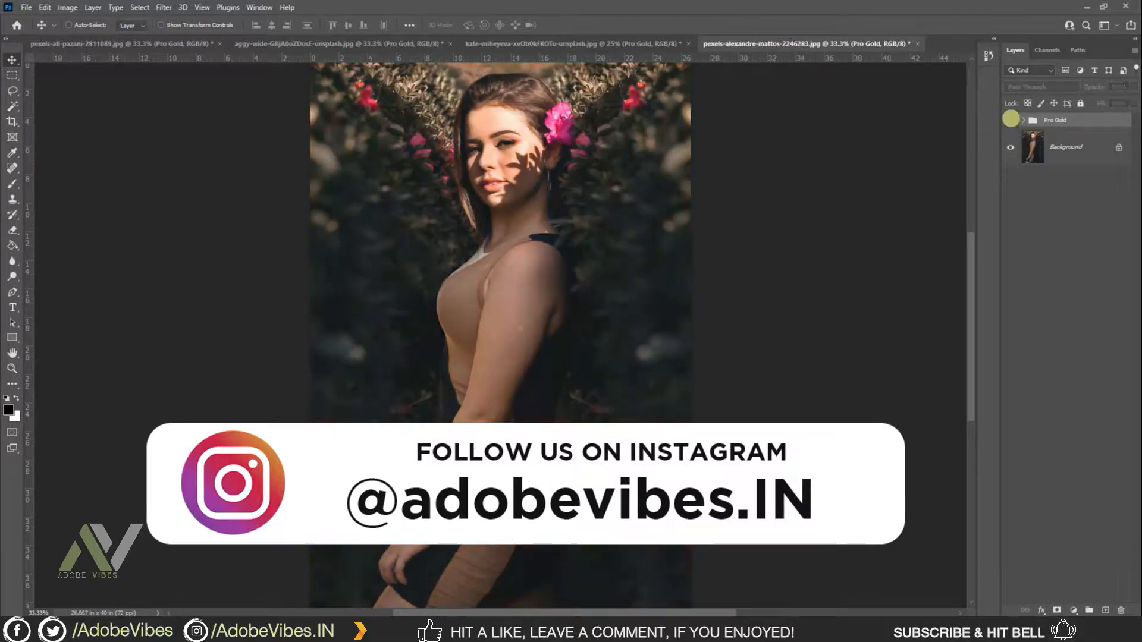
click(1011, 121)
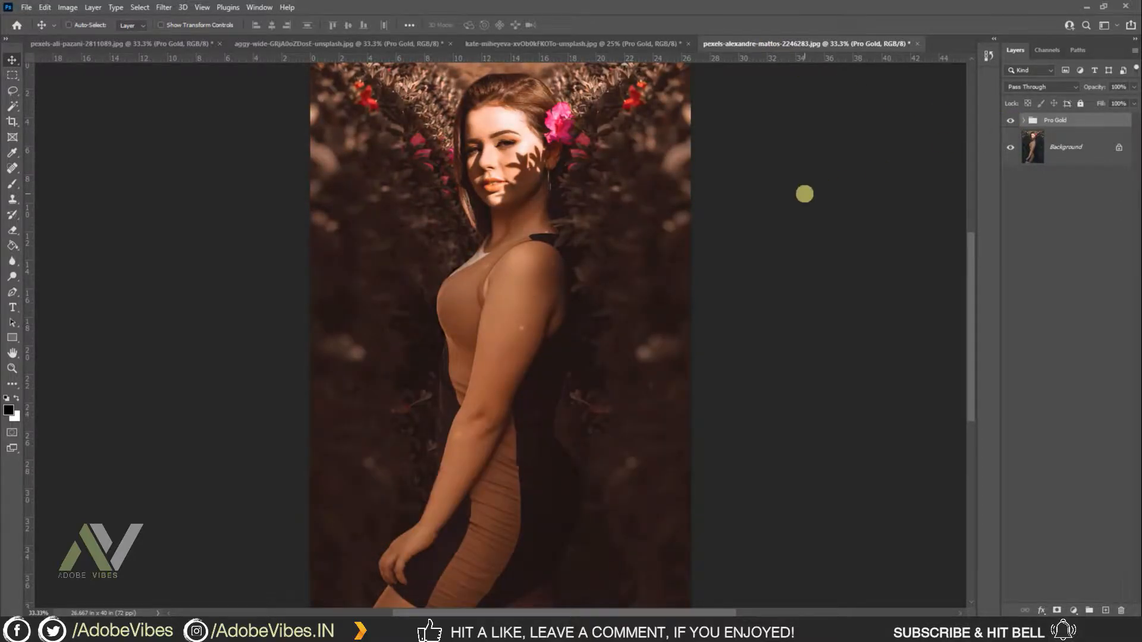
click(116, 44)
click(1010, 121)
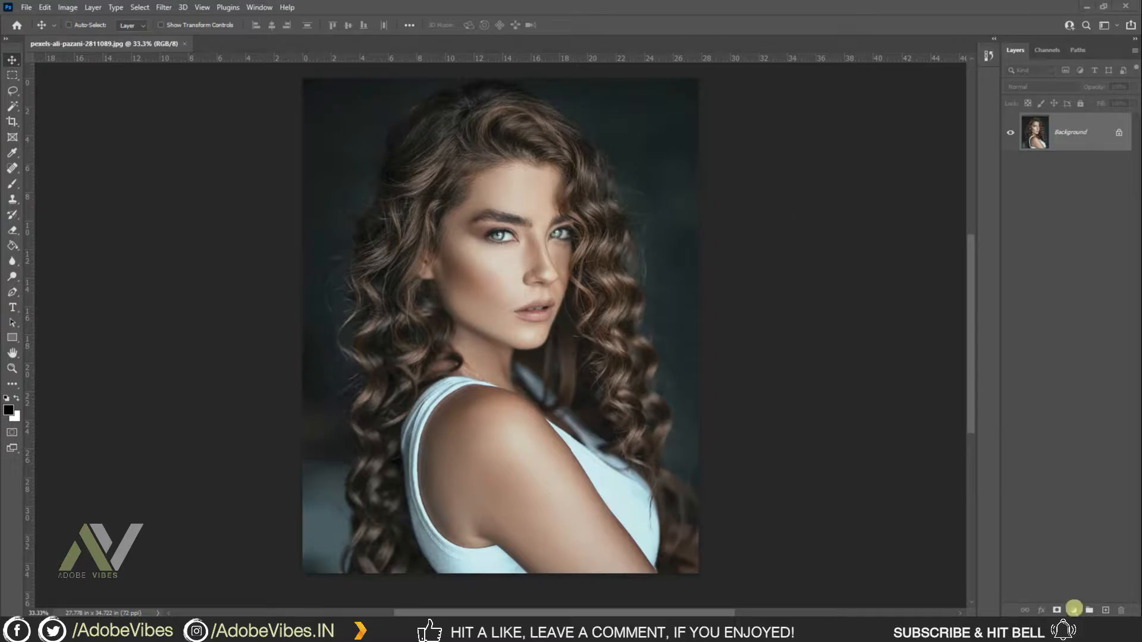
Step: Add a Channel Mixer adjustment layer above the Background and choose Blue as its output channel
click(1074, 609)
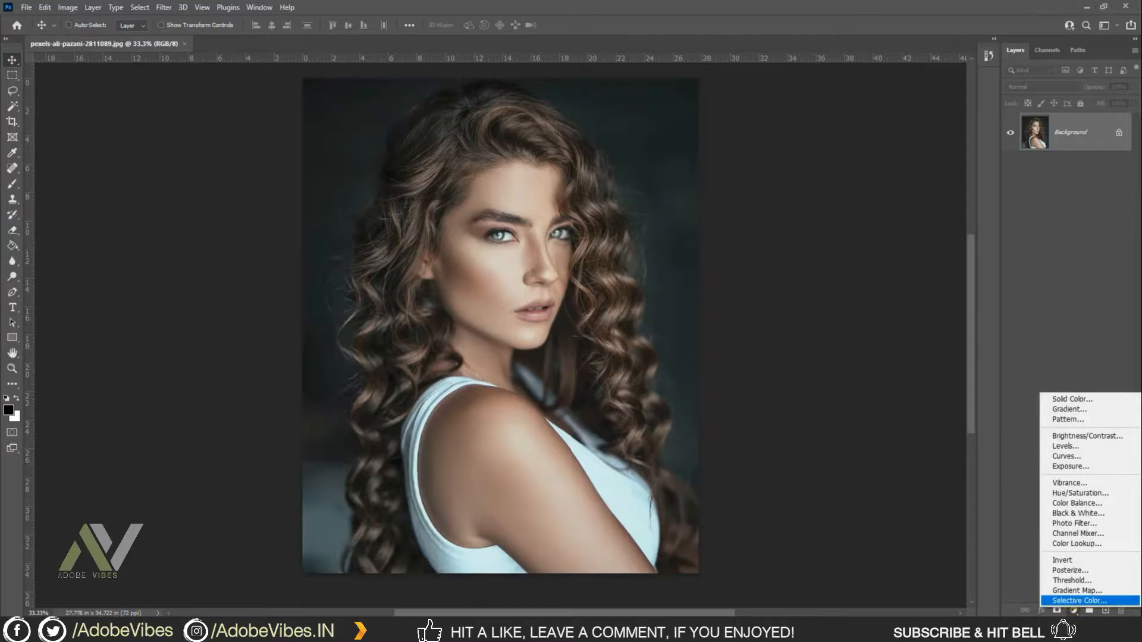
click(1078, 533)
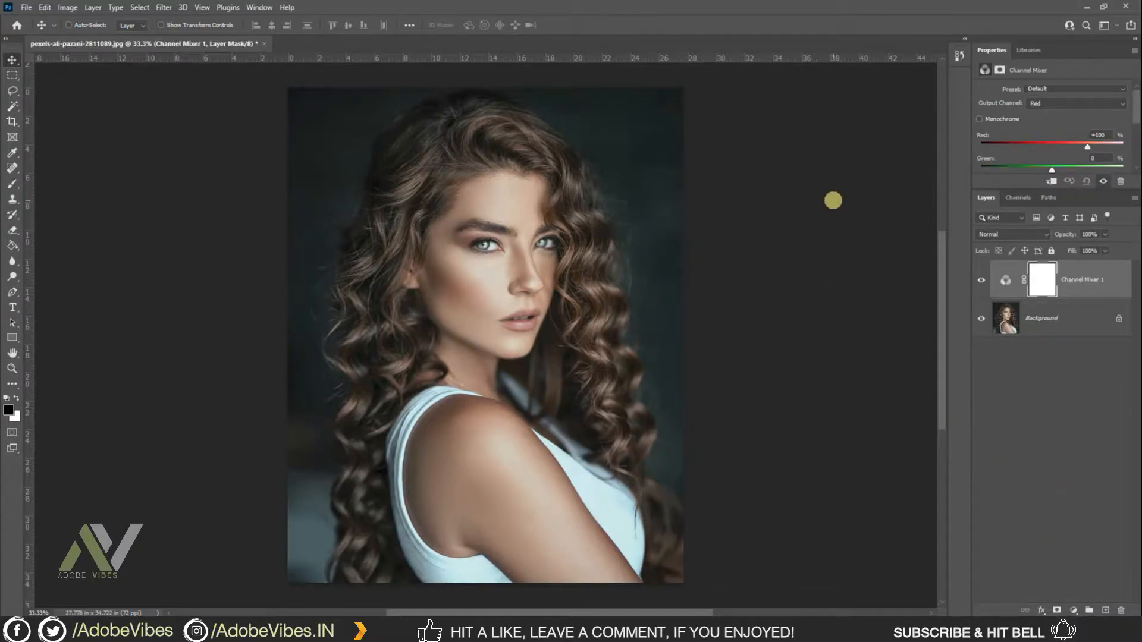
drag(990, 50, 683, 95)
click(784, 153)
click(754, 180)
Step: Set the Channel Mixer's blue output to Green +100% and Blue 0%, and blend the layer in Lighten mode
click(792, 205)
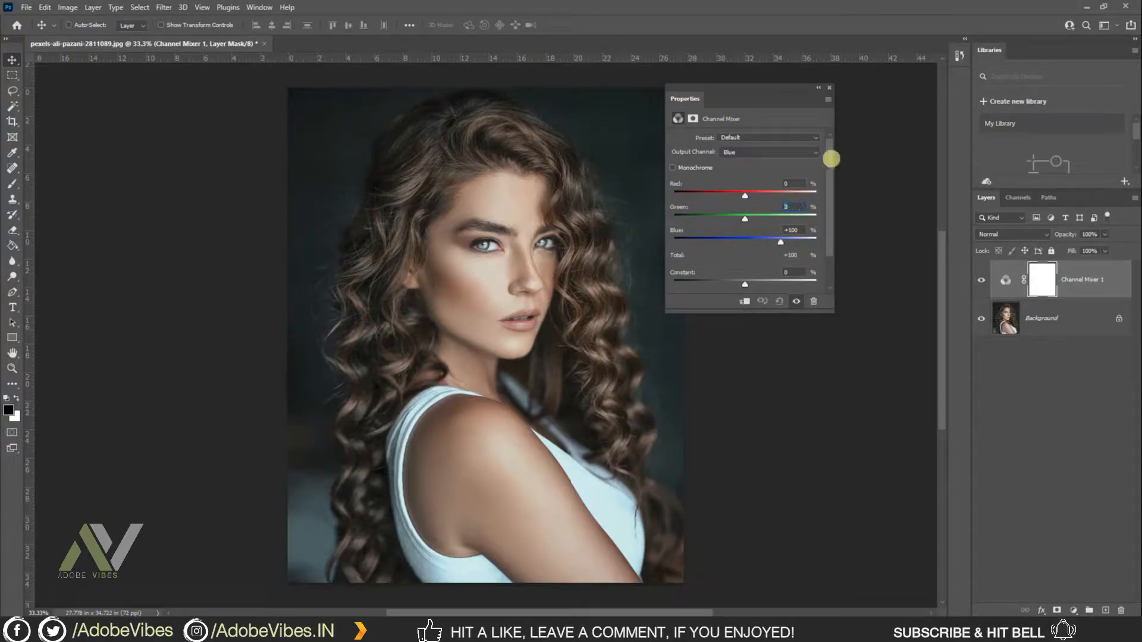
text(100)
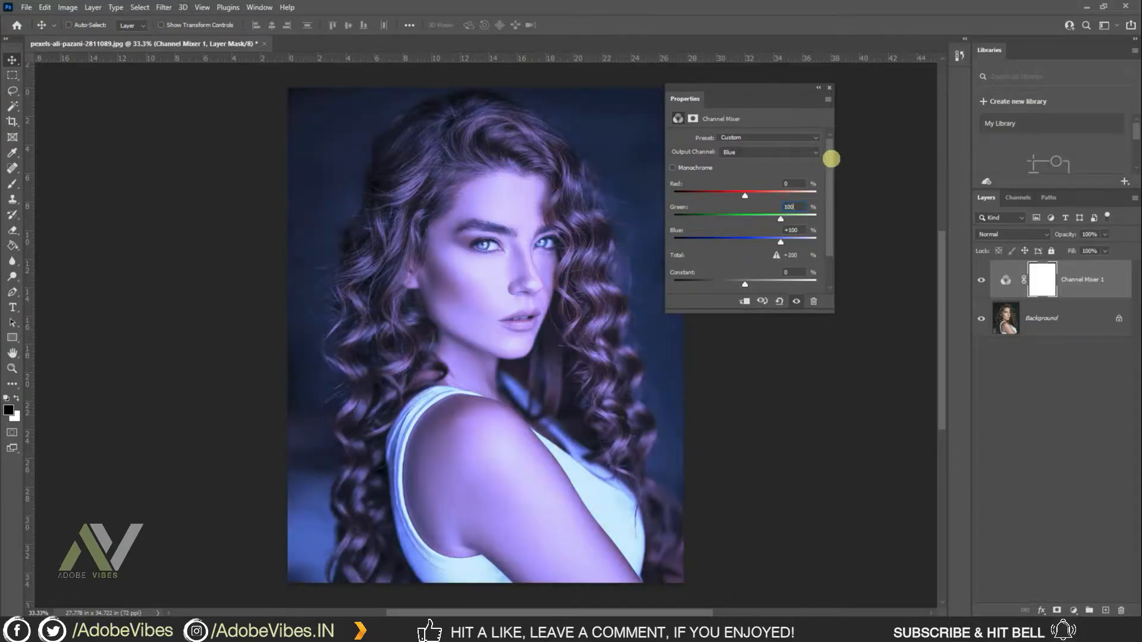
click(794, 230)
text(0)
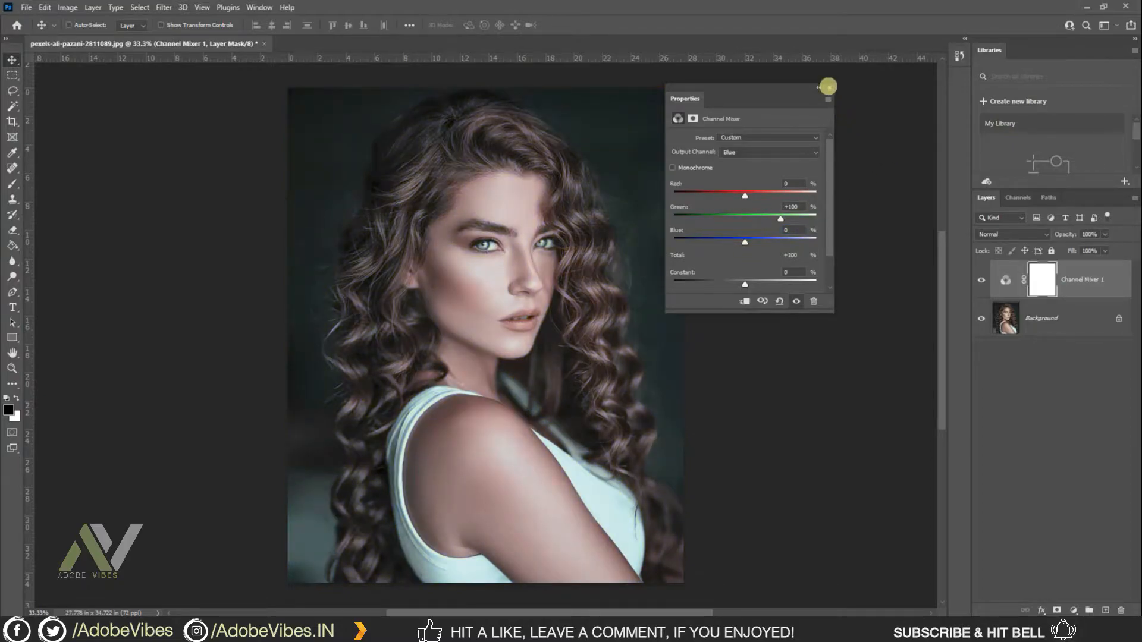
click(829, 88)
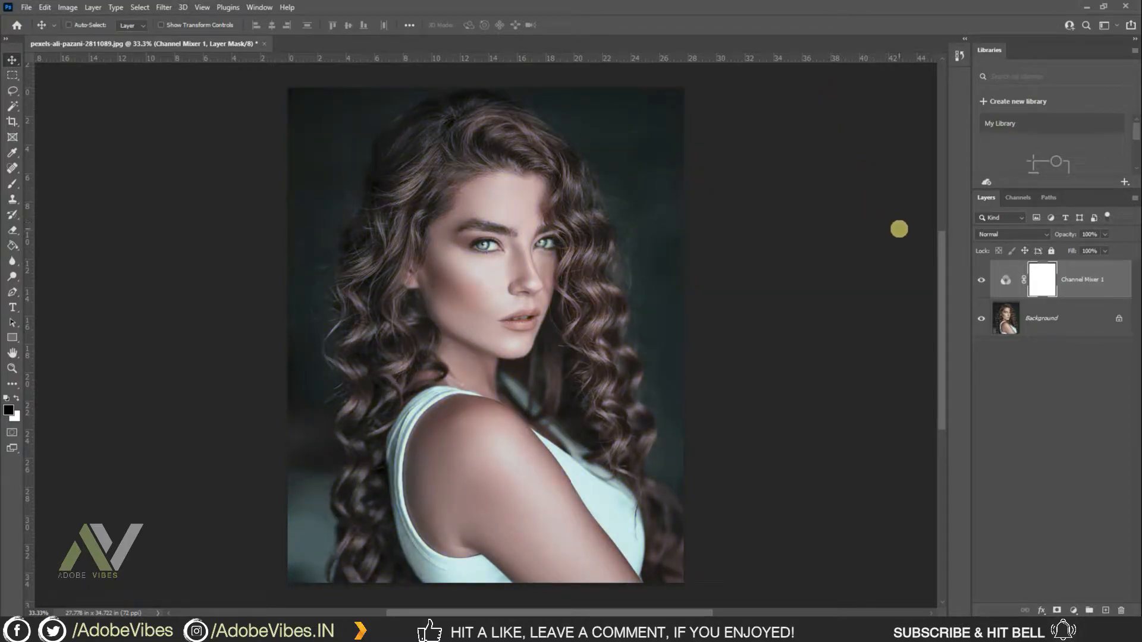
click(1011, 234)
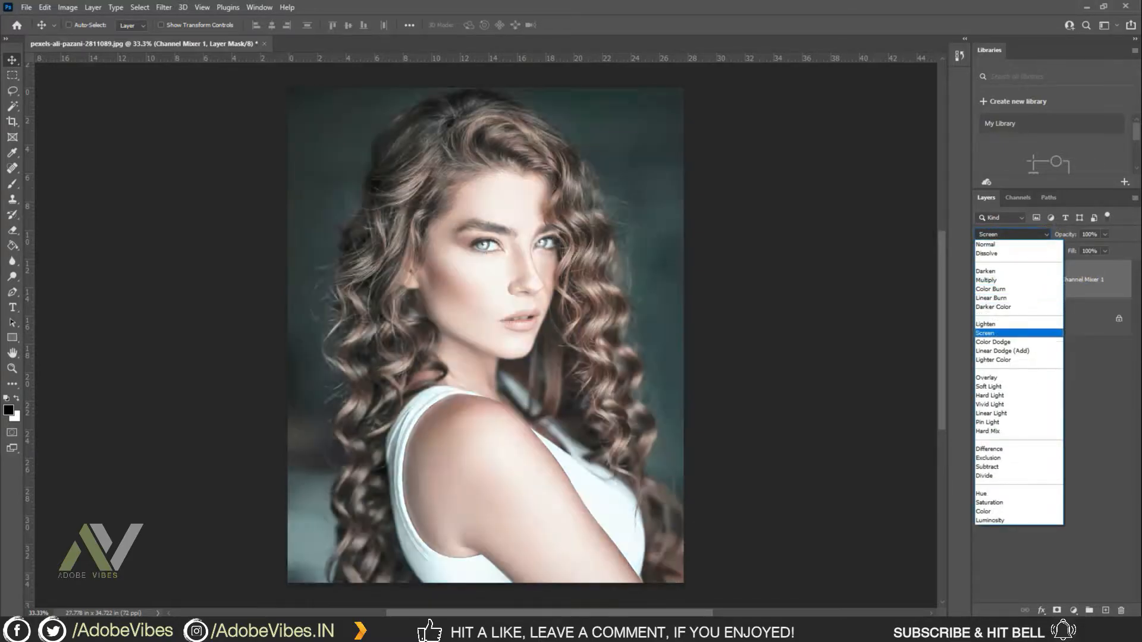
click(987, 324)
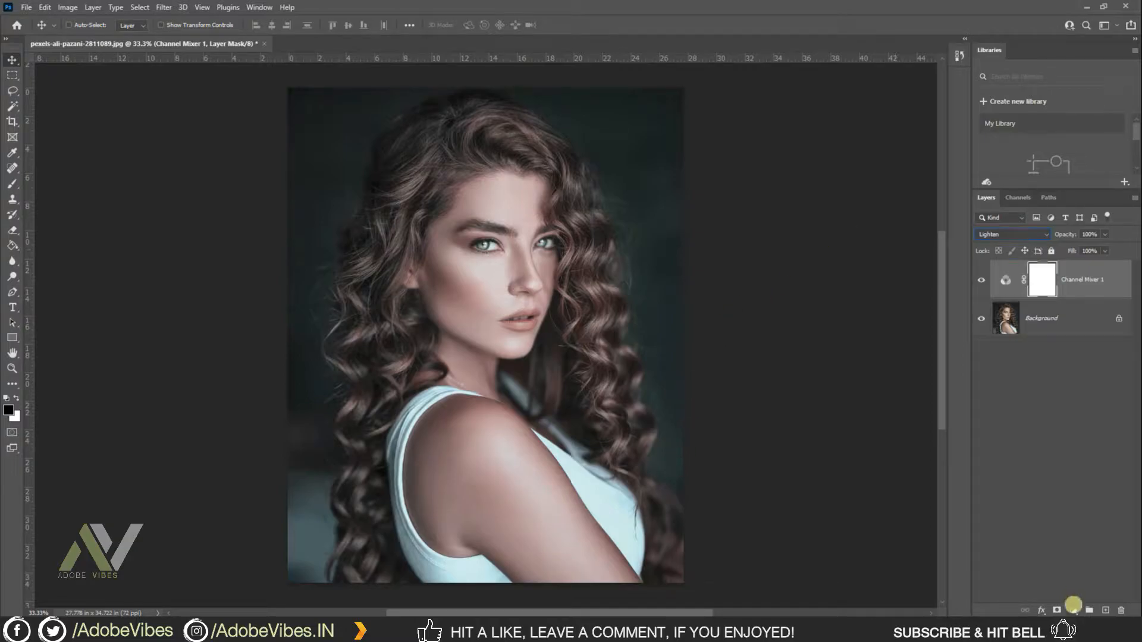
Step: Add a Hue/Saturation adjustment layer with the Cyans saturation at -80 and compare the photo with and without it
click(1074, 610)
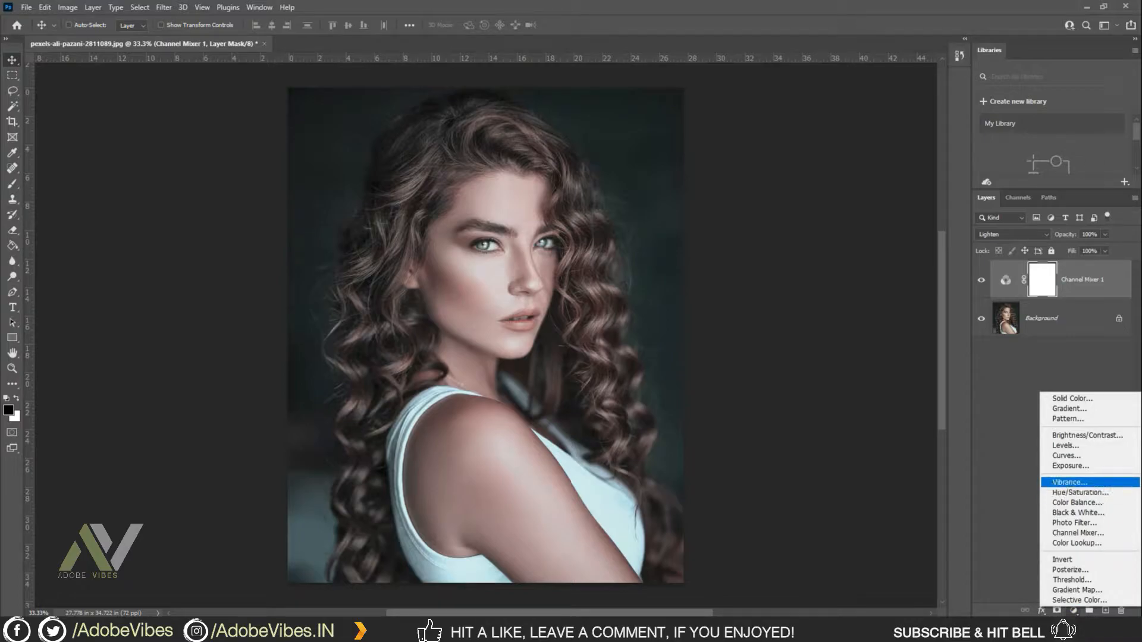
click(1080, 493)
drag(713, 84, 694, 79)
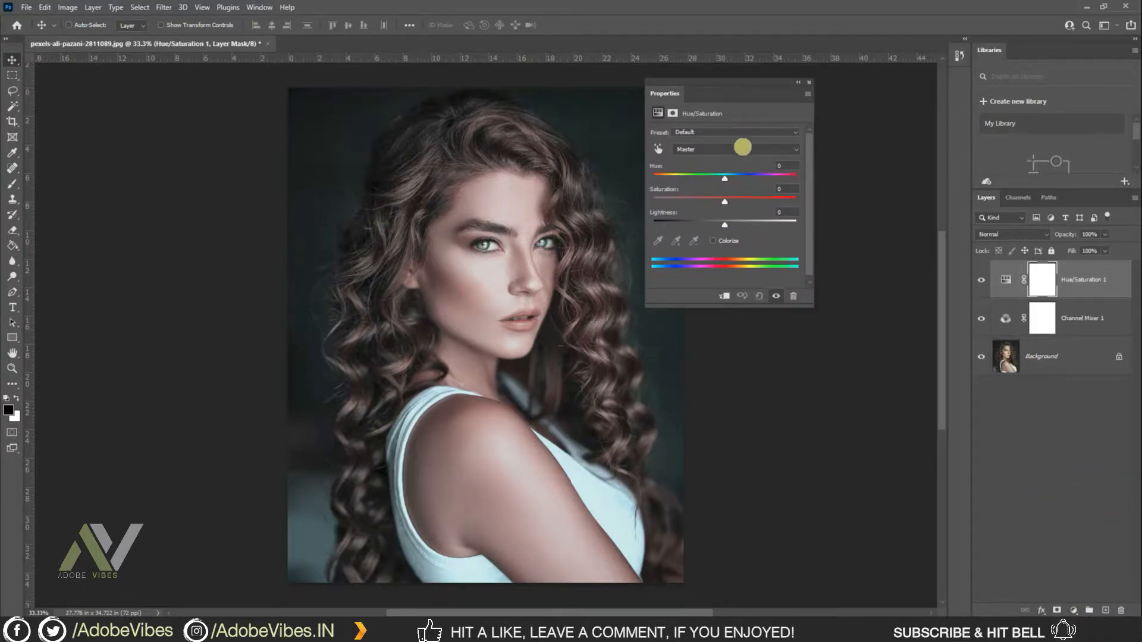
click(743, 147)
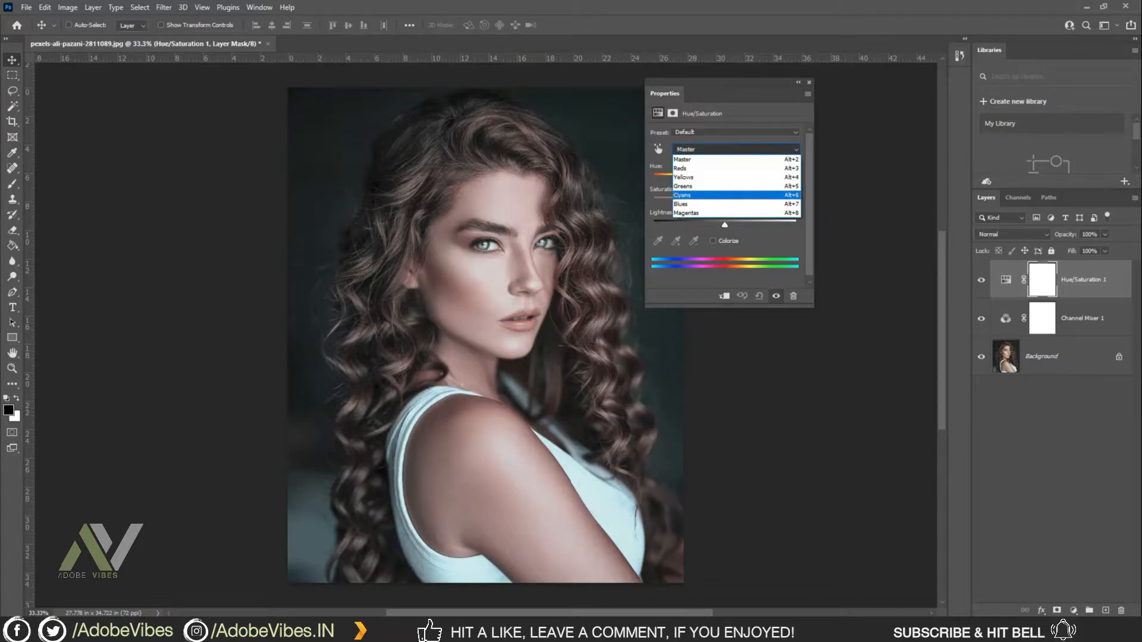
click(702, 196)
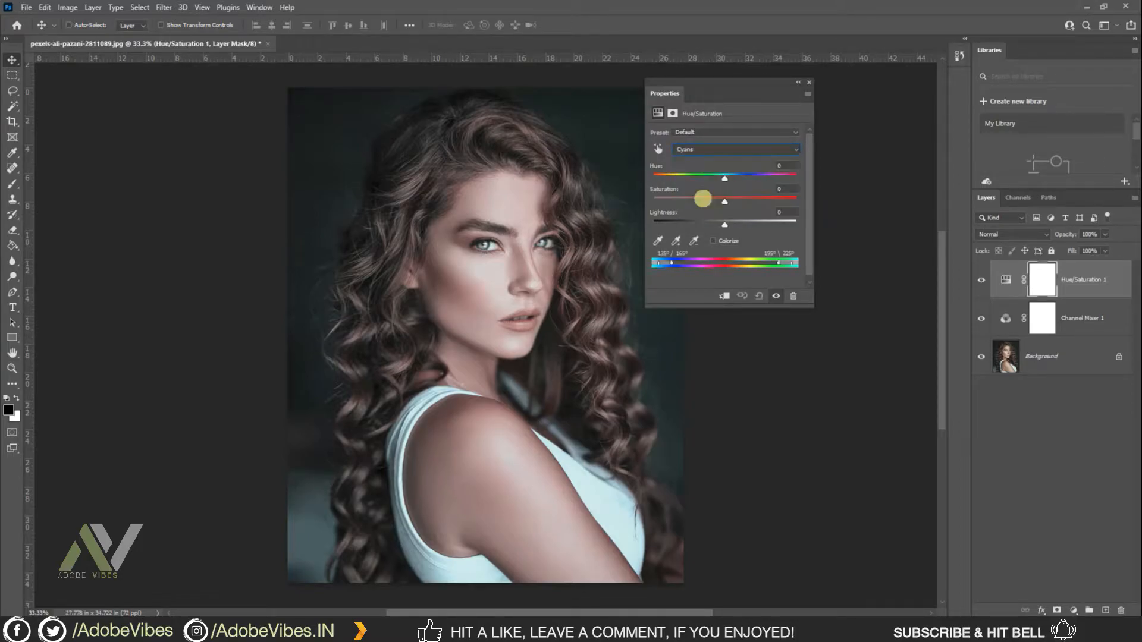
drag(725, 201, 666, 201)
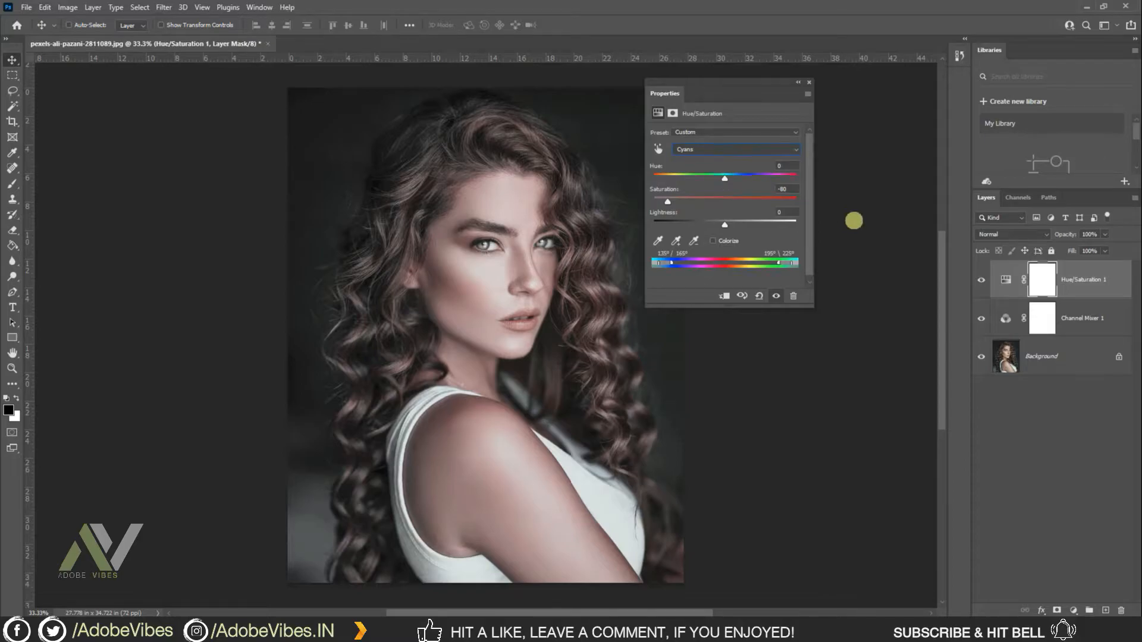
click(809, 83)
click(981, 280)
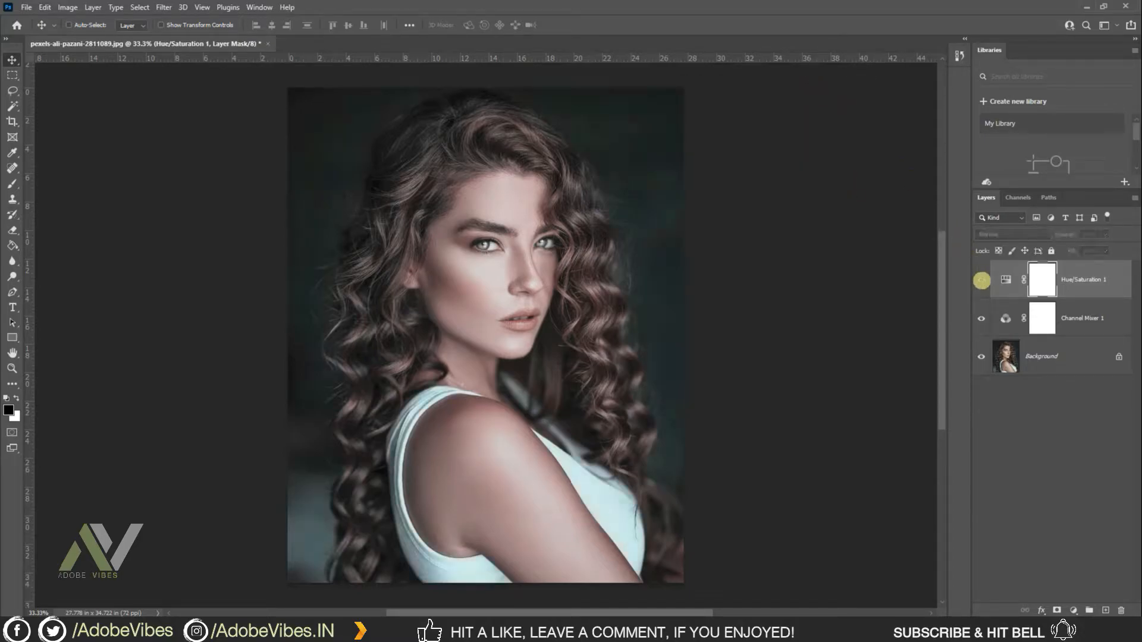
click(981, 280)
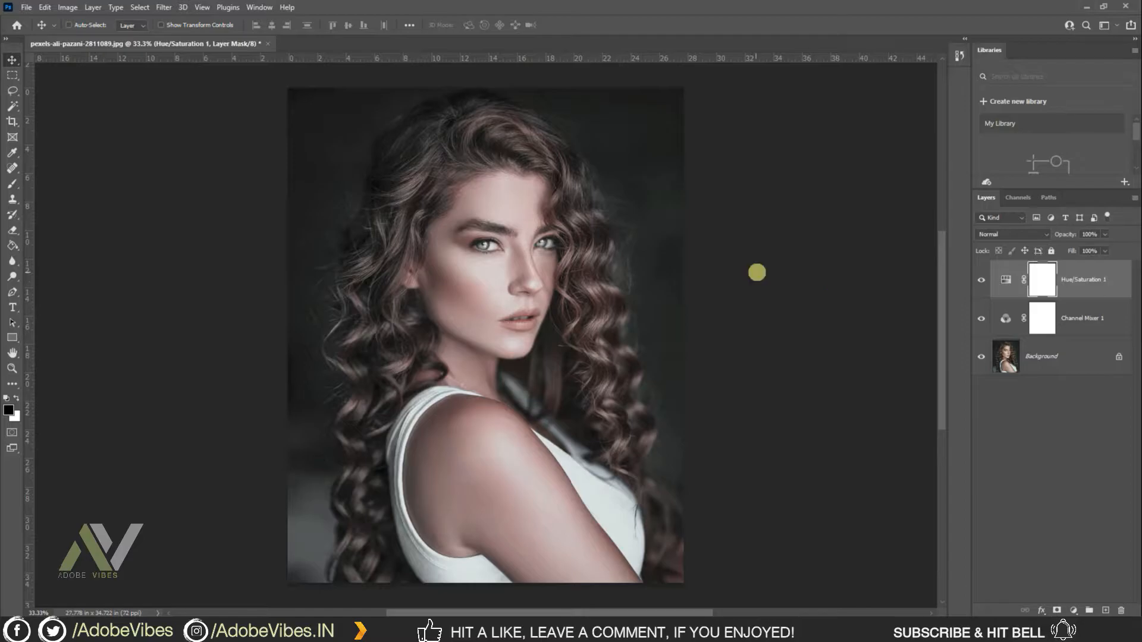
Step: Add a Selective Color adjustment layer and, for Reds, set Cyan to +50% and raise Yellow to its maximum
click(1073, 610)
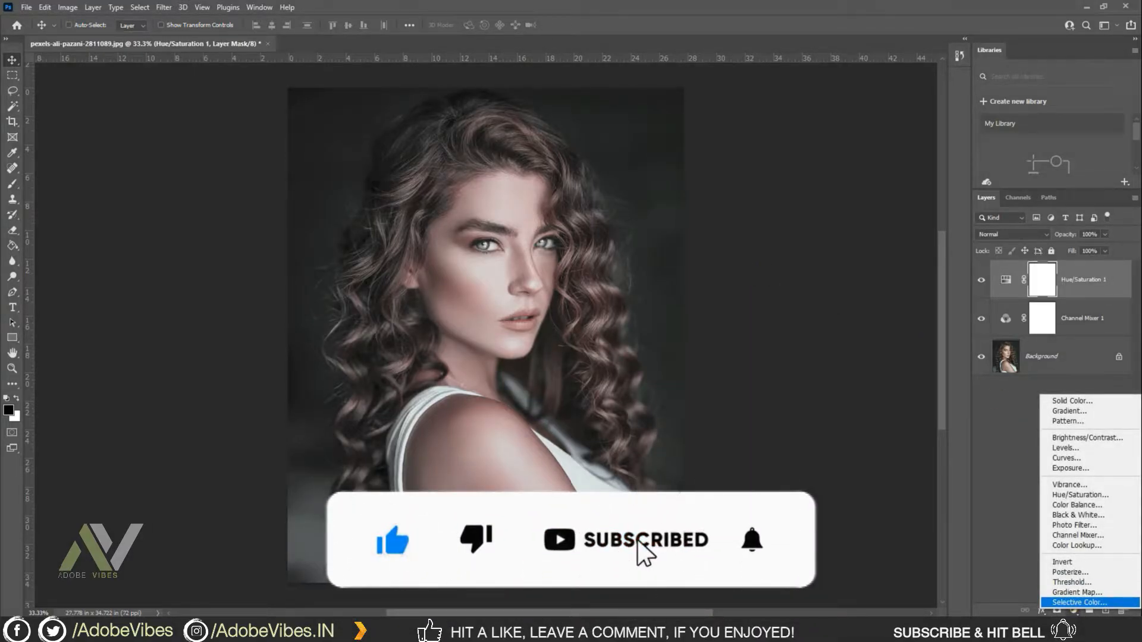
click(1080, 603)
drag(723, 83, 706, 87)
click(711, 151)
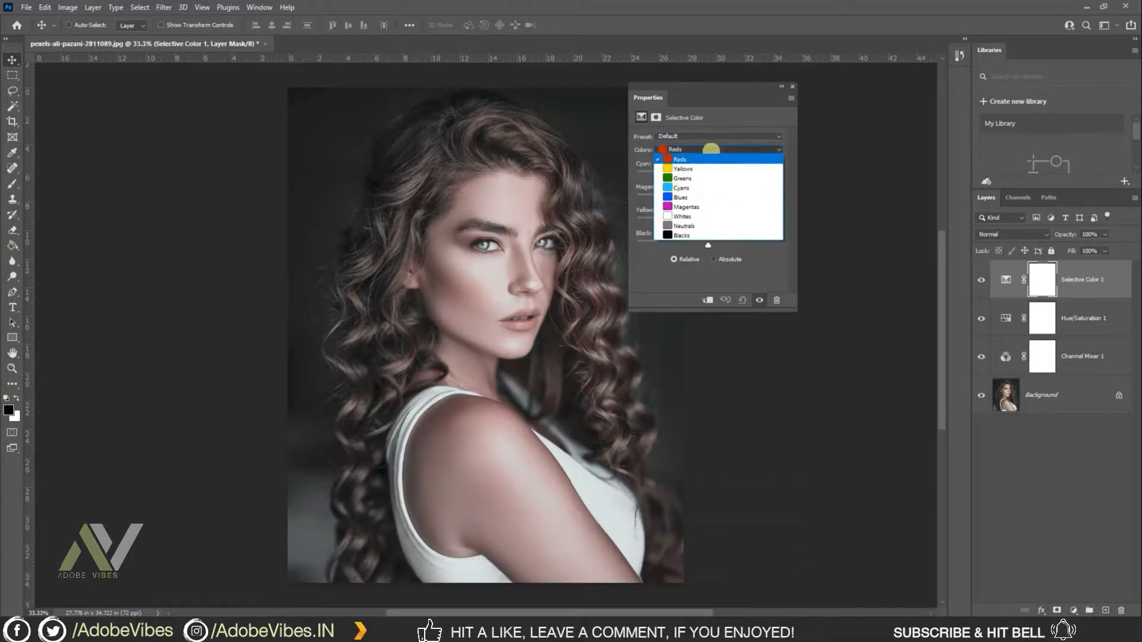
click(704, 150)
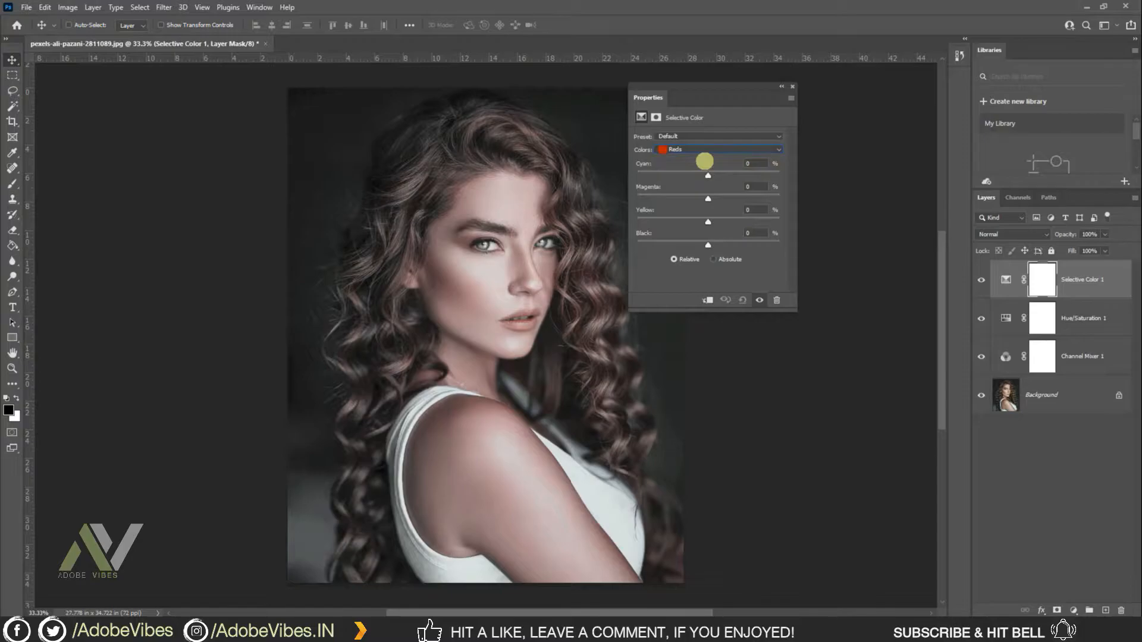
drag(709, 175, 743, 175)
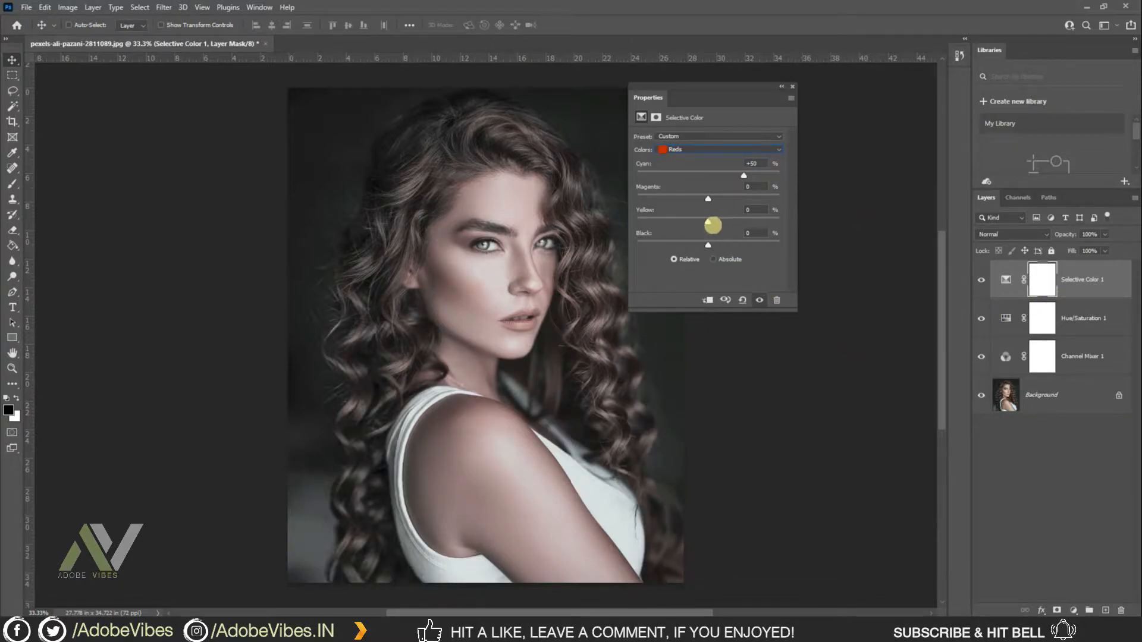
drag(709, 222, 795, 222)
Step: For Neutrals in the Selective Color layer, set Cyan to -25%, Yellow to +10% and Black to +10%
click(714, 149)
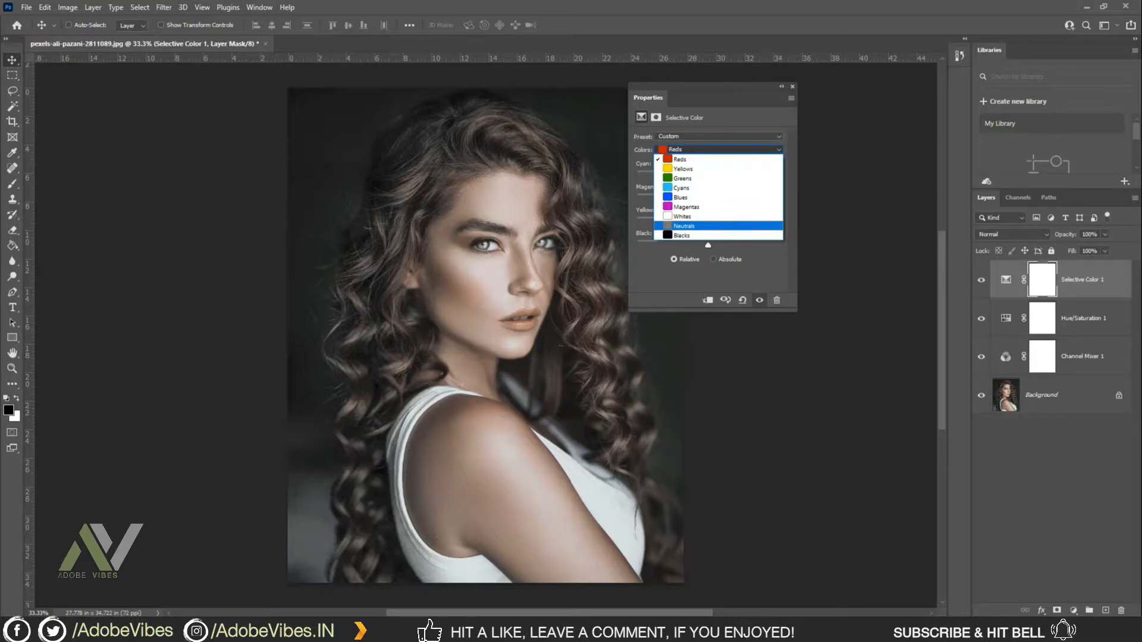
click(732, 227)
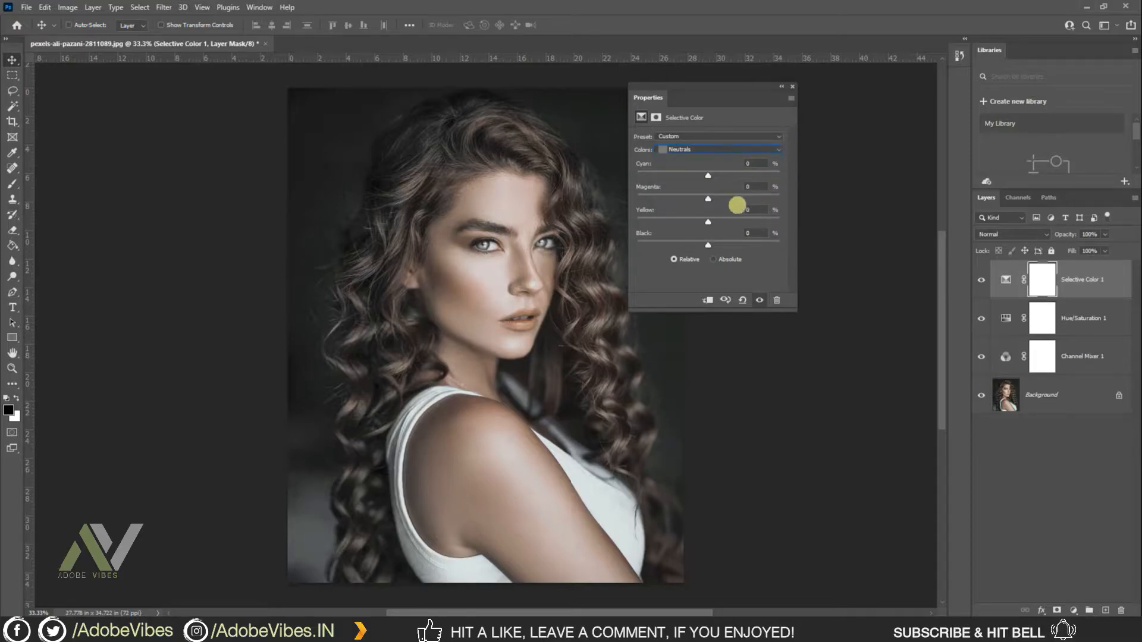
drag(707, 177, 692, 177)
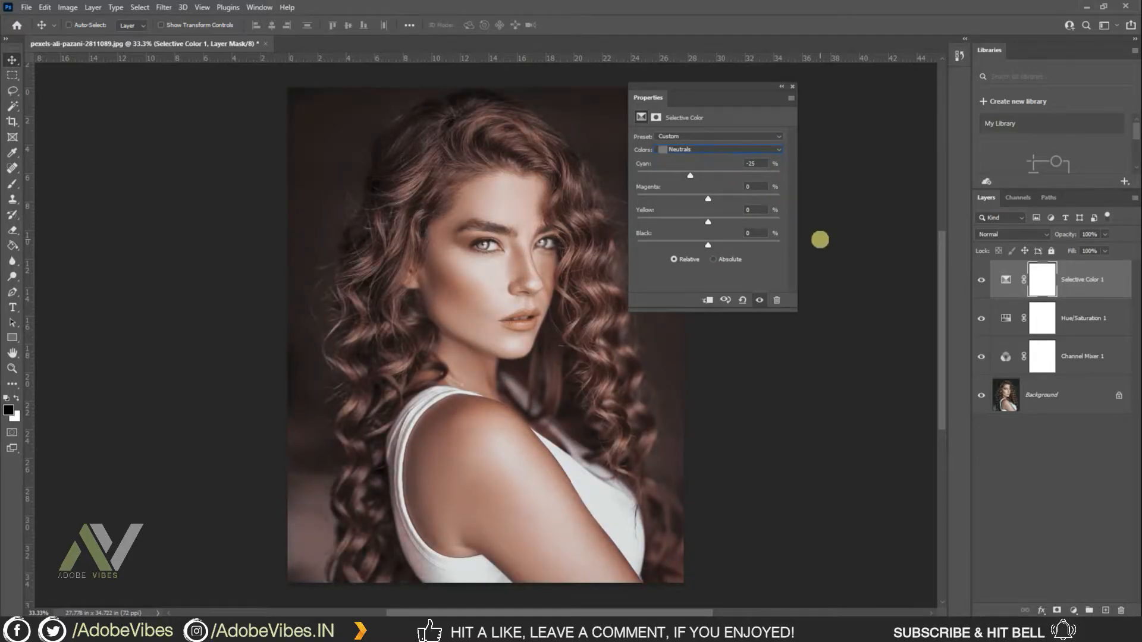
drag(707, 222, 717, 223)
drag(709, 245, 714, 245)
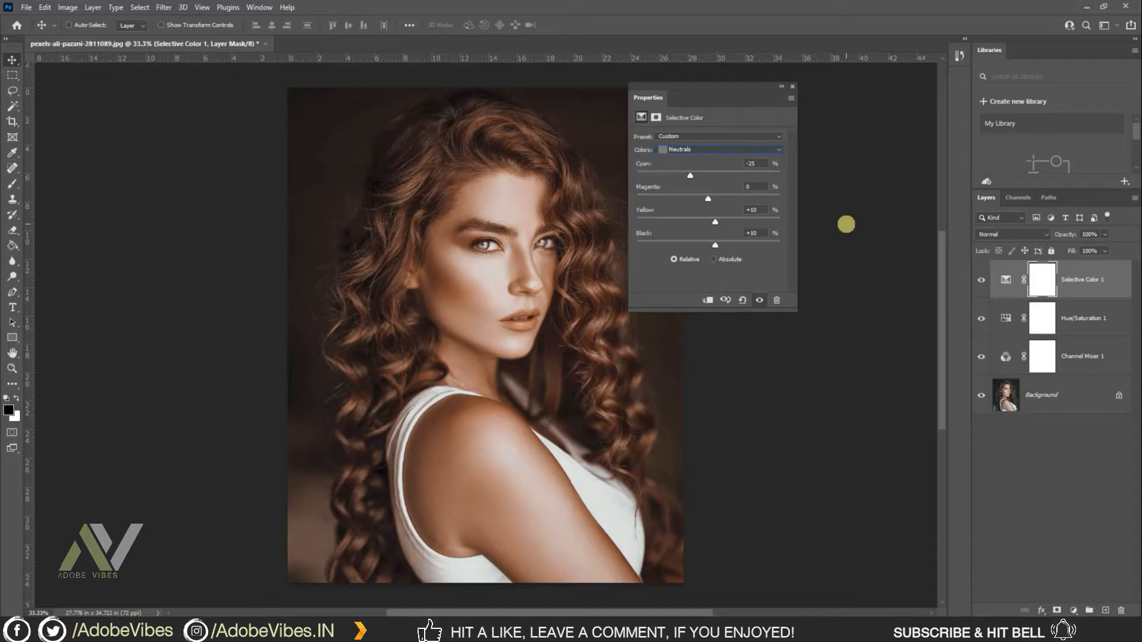
Step: For Blacks in the Selective Color layer, set Cyan to -10%
drag(699, 92, 711, 98)
click(727, 154)
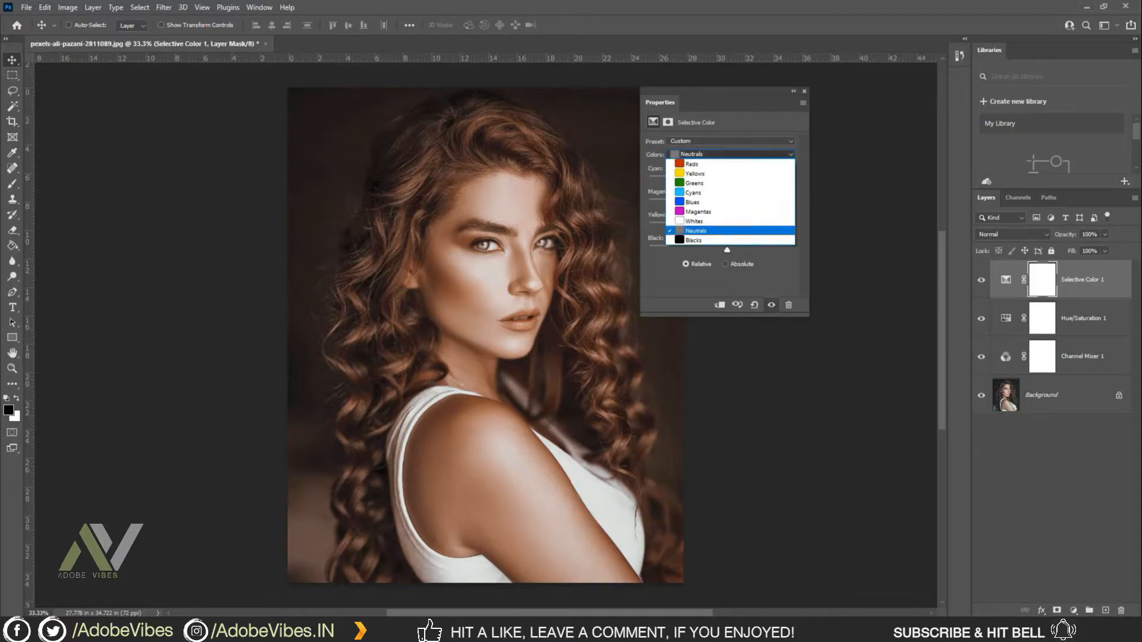
click(747, 240)
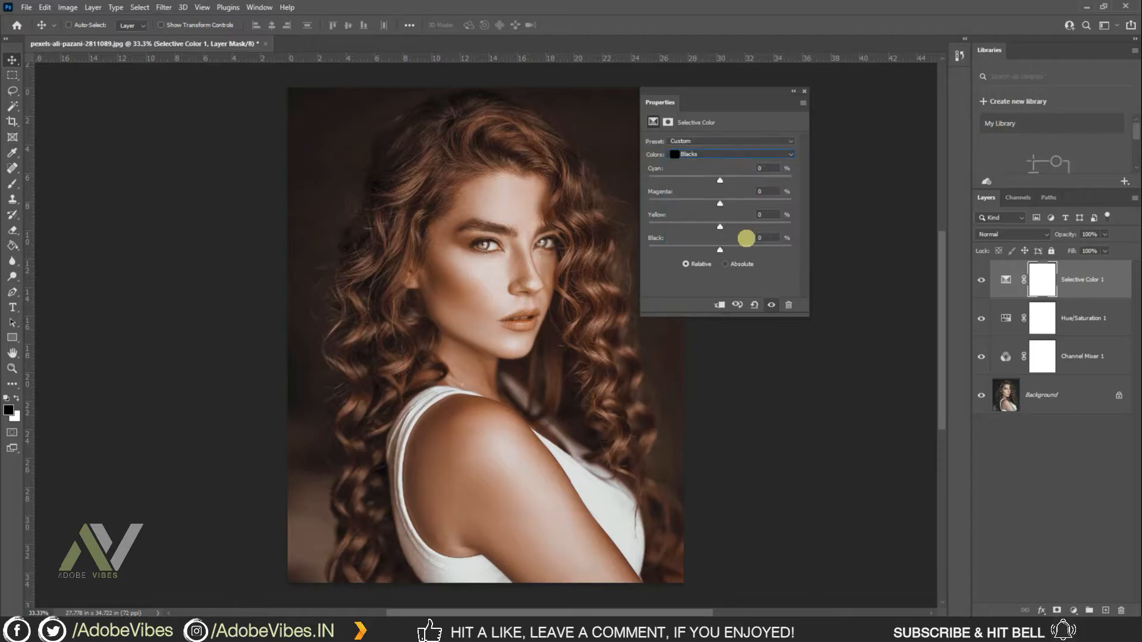
drag(724, 185, 710, 180)
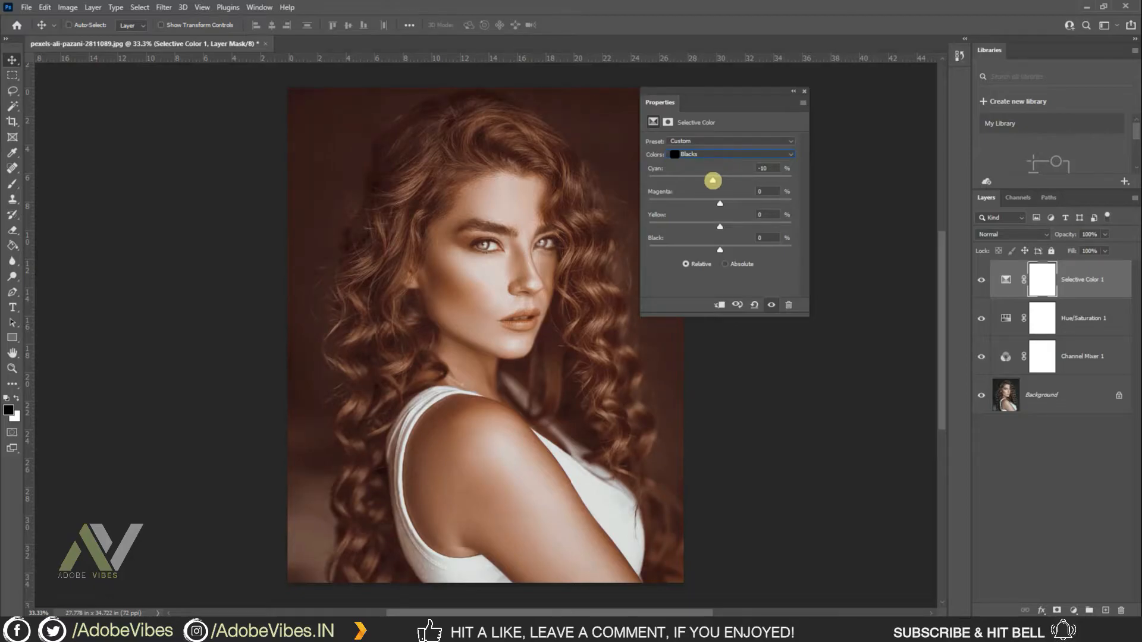
Step: Set Cyan to -5% for Blacks in the Selective Color layer and compare the photo with and without the layer
drag(714, 180, 715, 180)
click(762, 169)
text(-5)
click(804, 90)
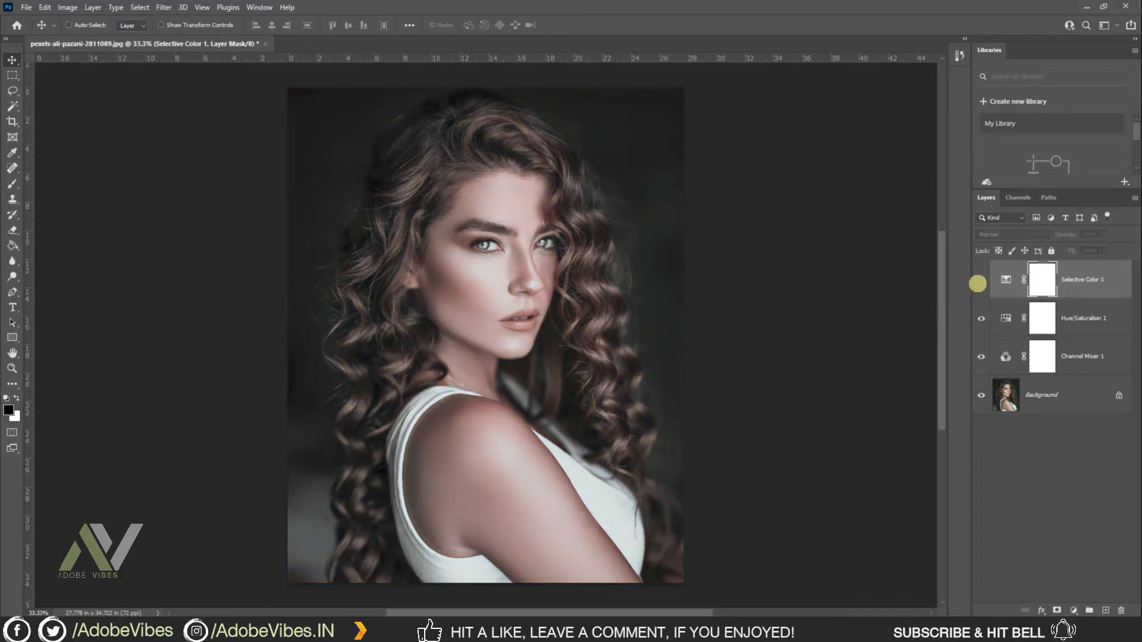
click(979, 281)
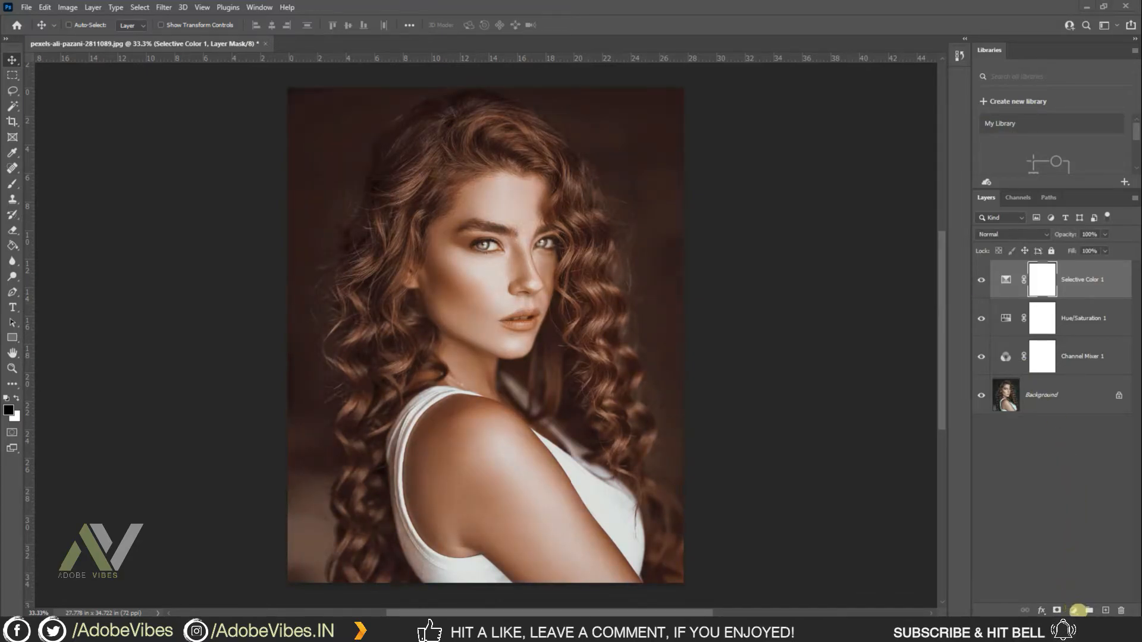
Step: Add a Brightness/Contrast adjustment layer, raise the Contrast slightly, and compare the photo with and without it
click(1073, 611)
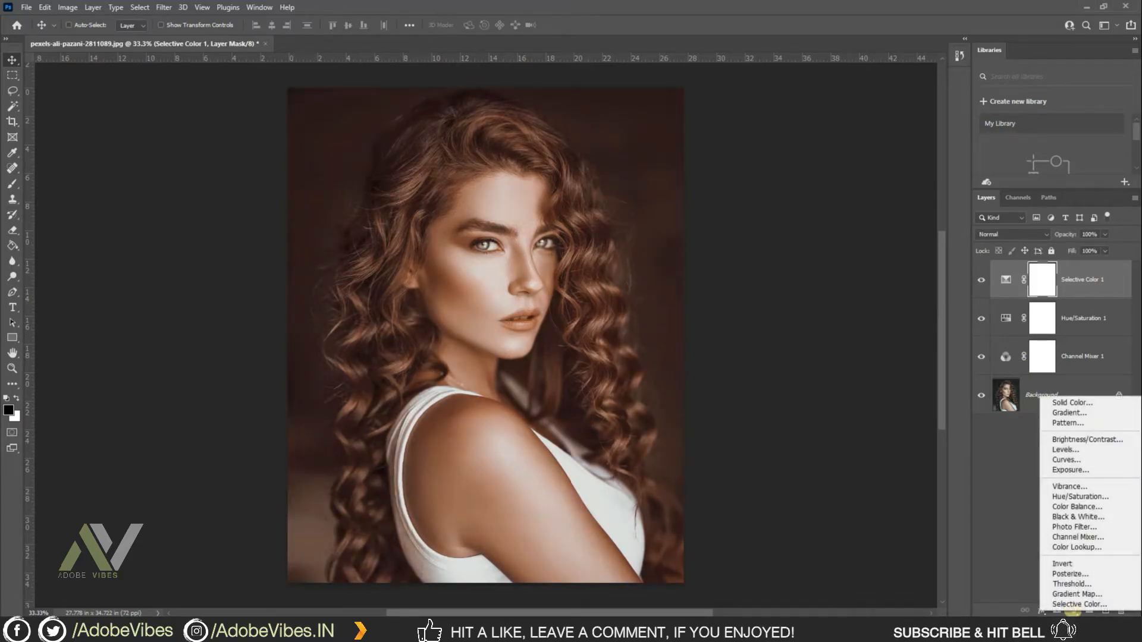
click(1087, 439)
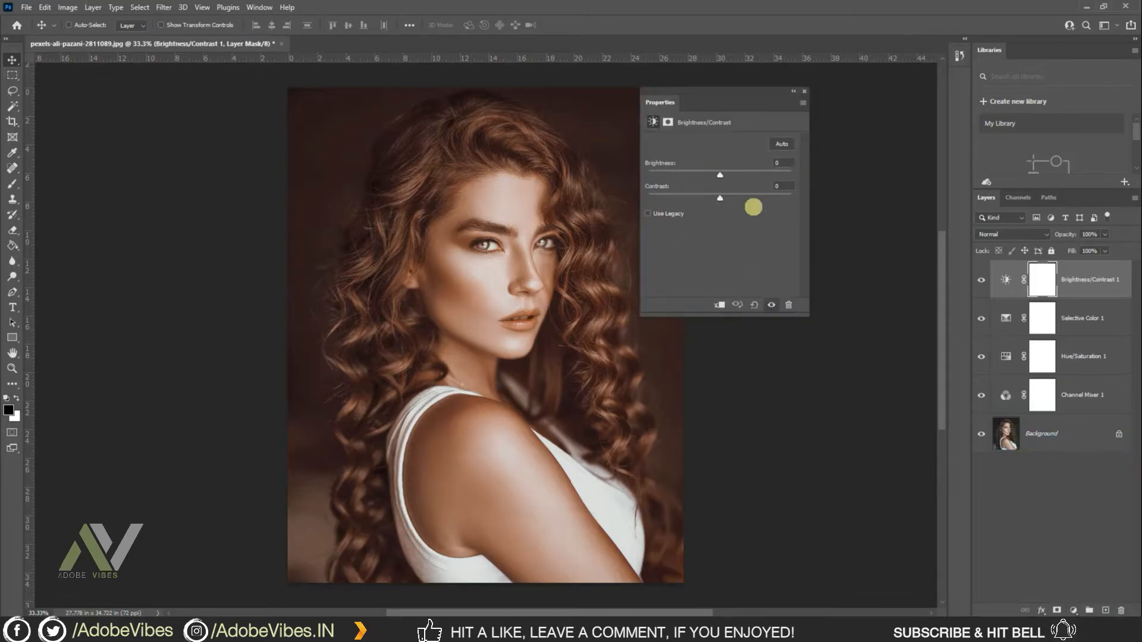
drag(715, 89, 709, 113)
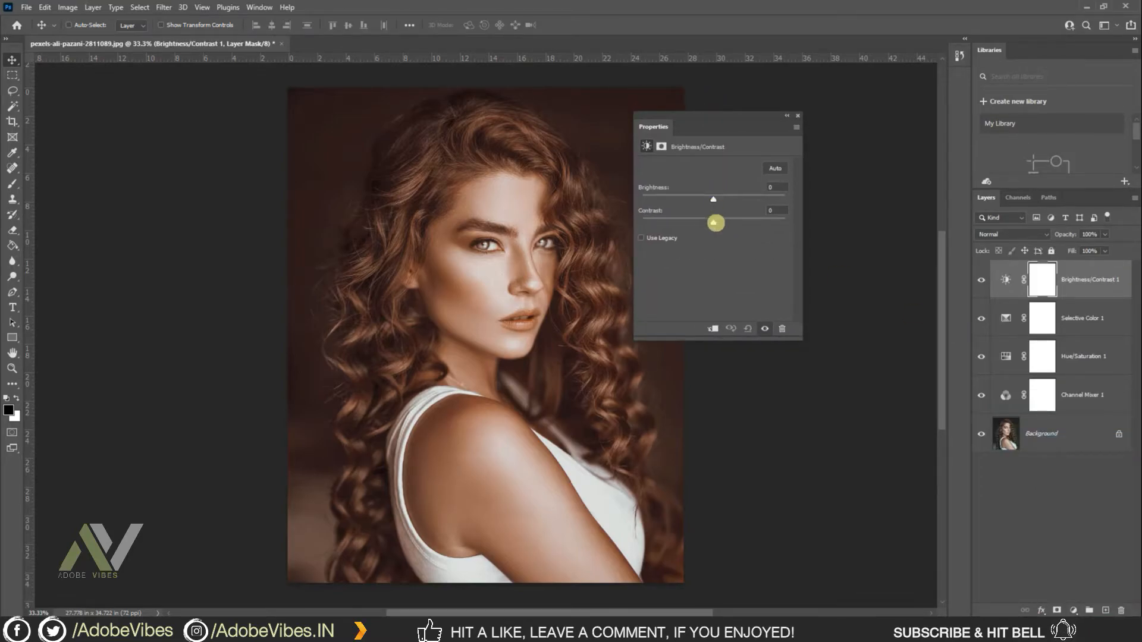
drag(715, 222, 736, 223)
click(798, 114)
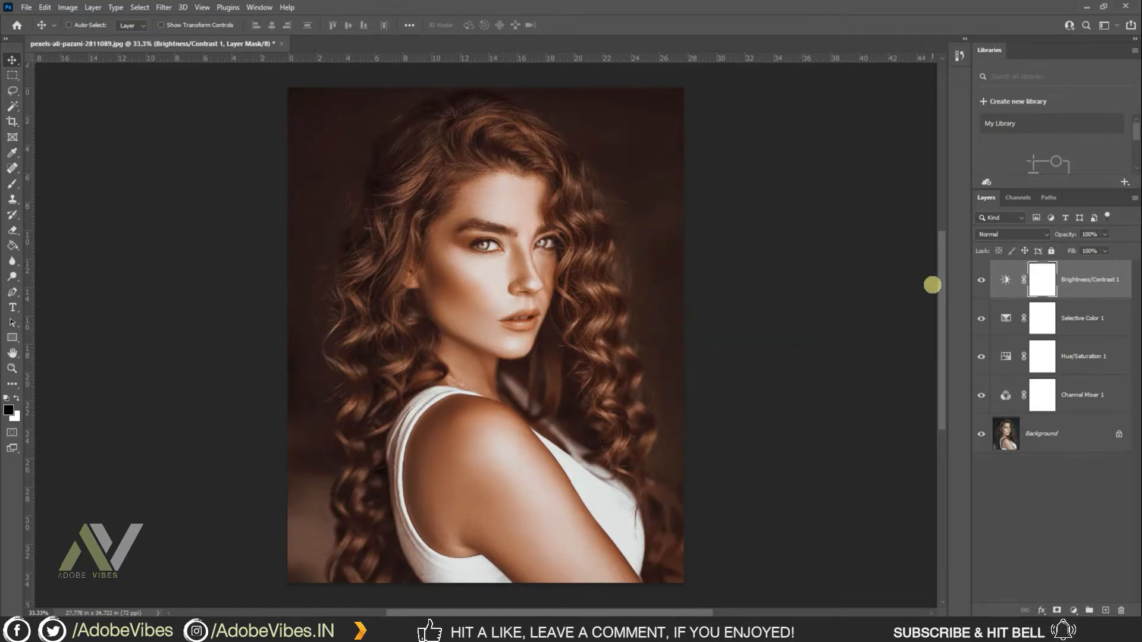
click(983, 280)
click(982, 280)
Step: Group the four adjustment layers and name the group "Pro Gold"
shift+click(1083, 394)
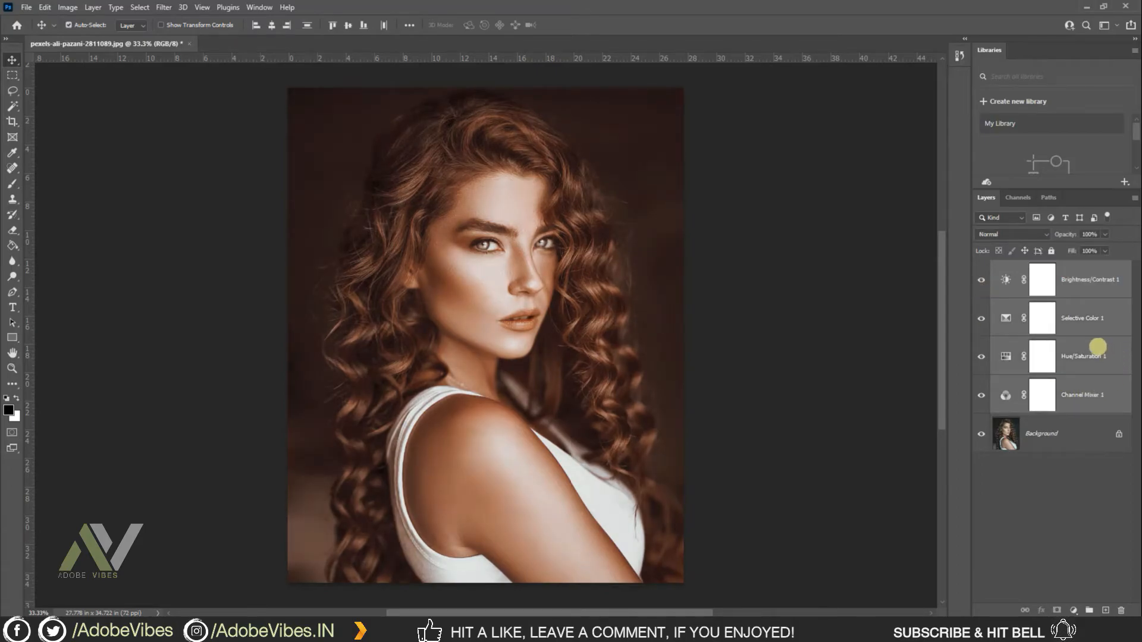
key(ctrl+g)
double_click(1020, 267)
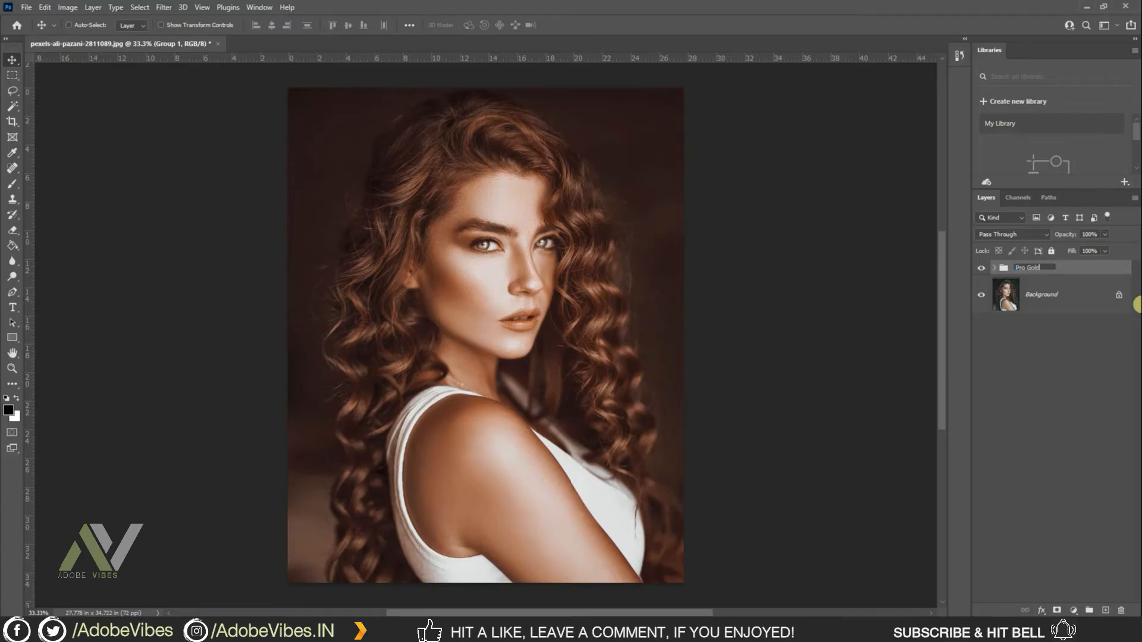
text(Pro Gold)
key(Return)
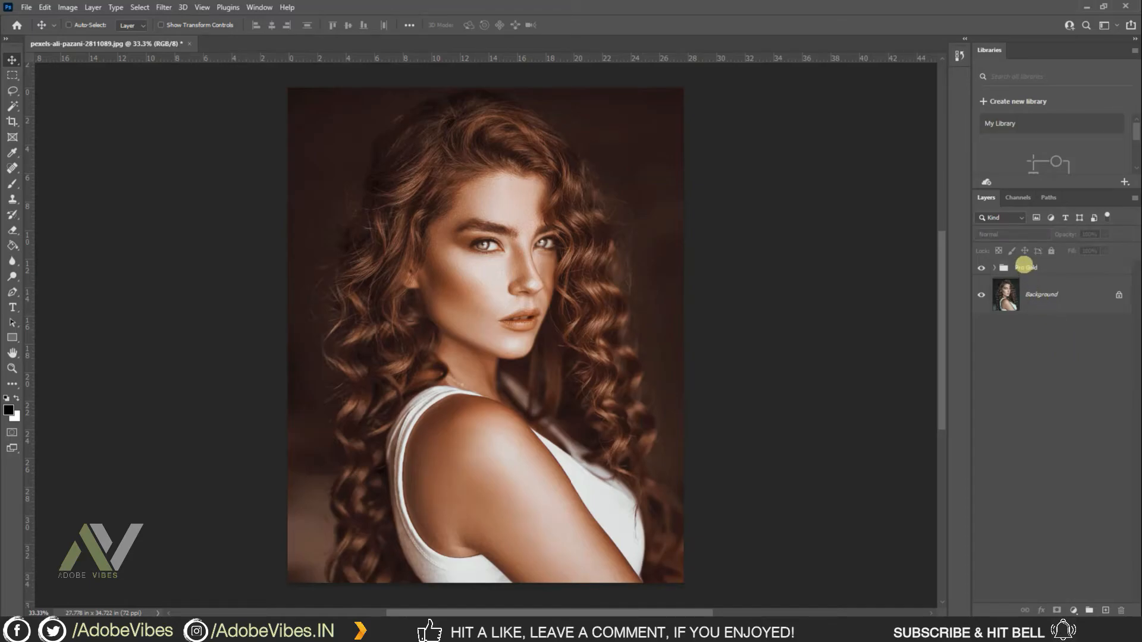
Step: Select the Pro Gold group and close the Libraries tab group
key(ctrl)
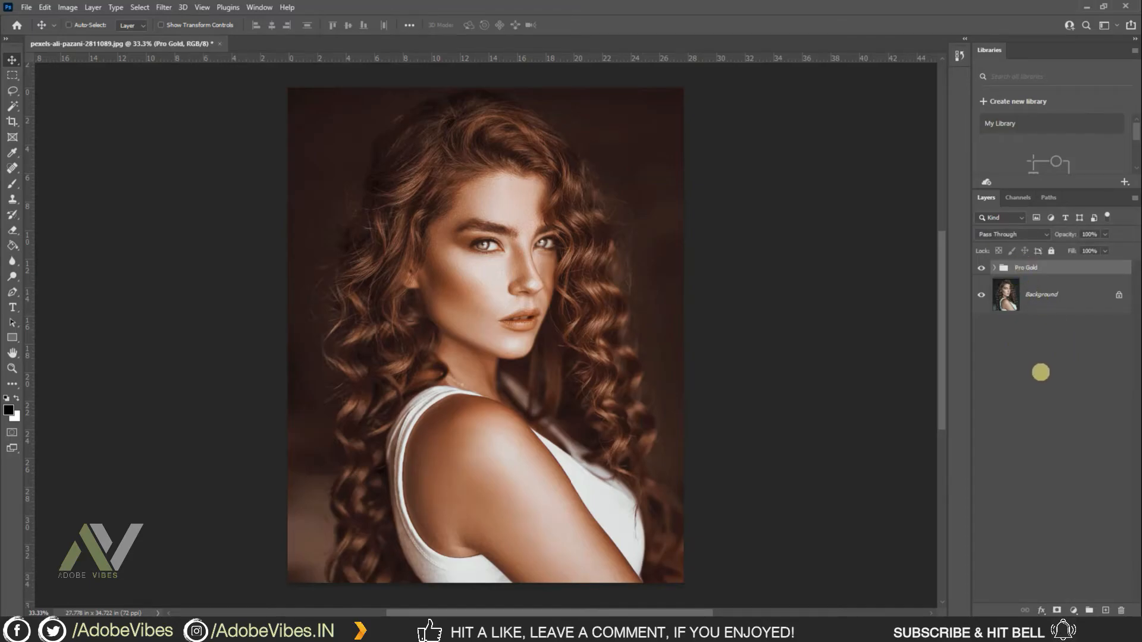
click(1135, 50)
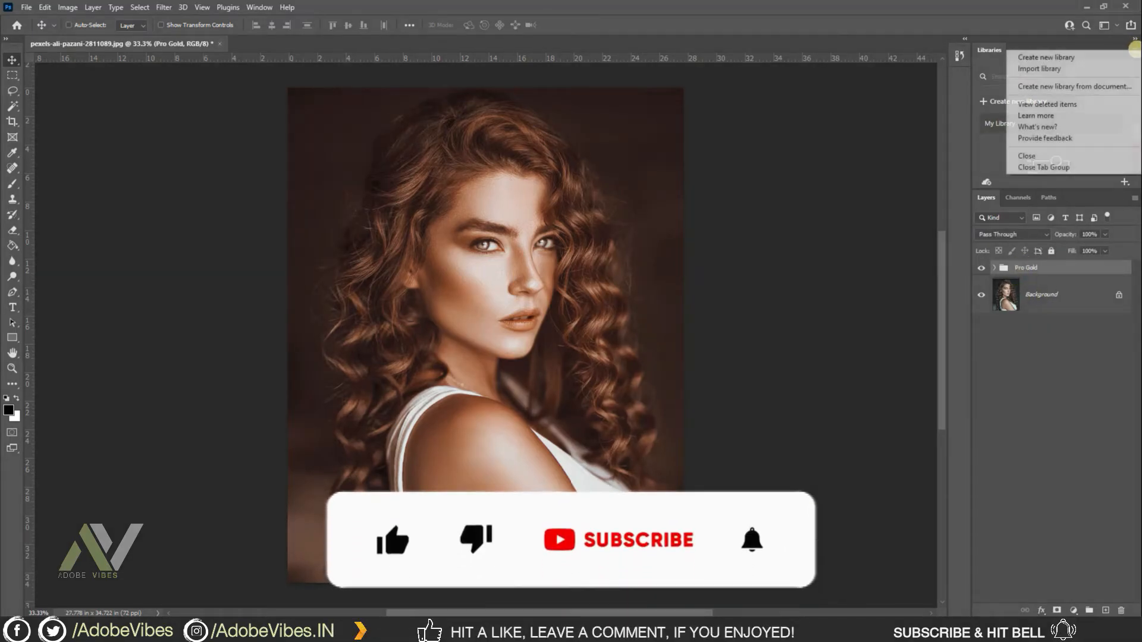
click(1043, 167)
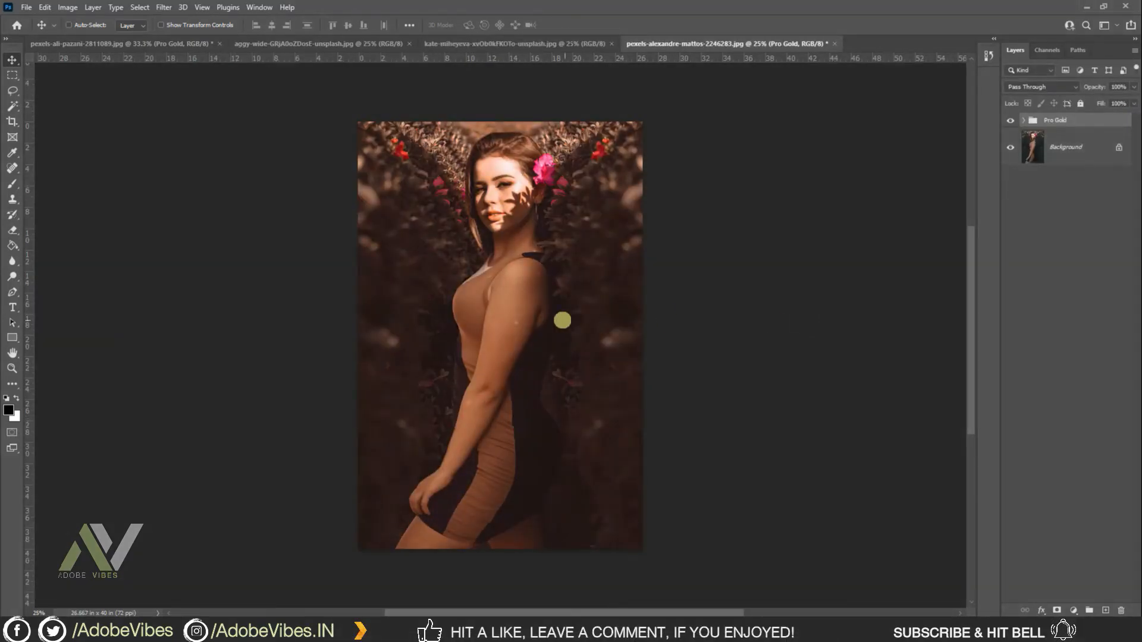
Step: Apply the Pro Gold group to the portrait with round glasses and to the freckled close-up portrait
key(ctrl+plus)
click(561, 44)
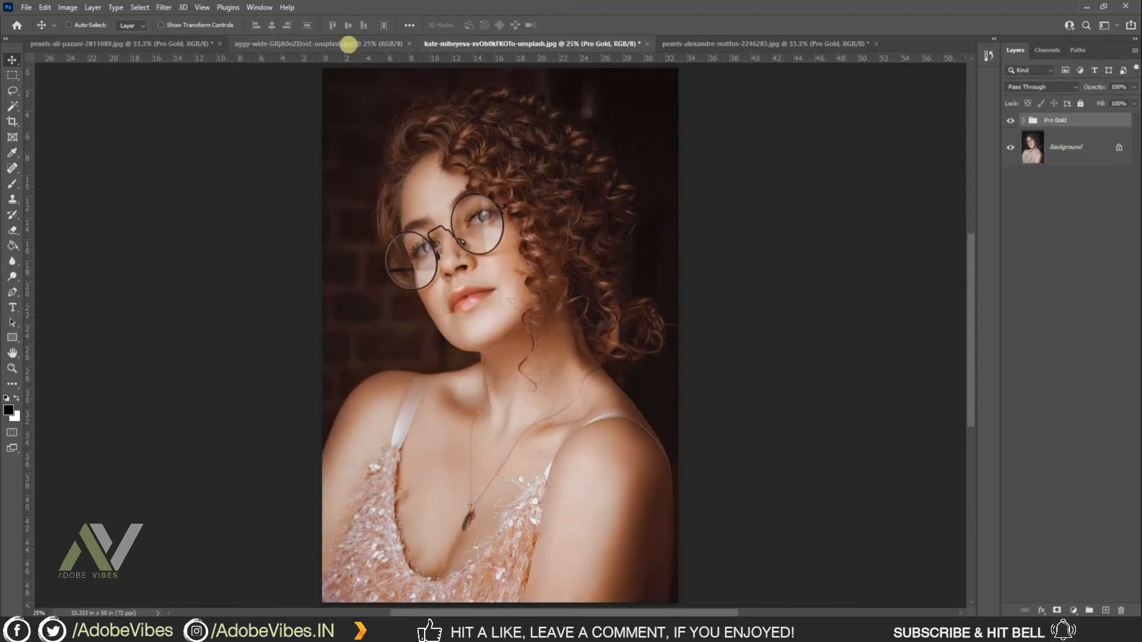
click(346, 44)
key(ctrl+plus)
key(ctrl+shift+z)
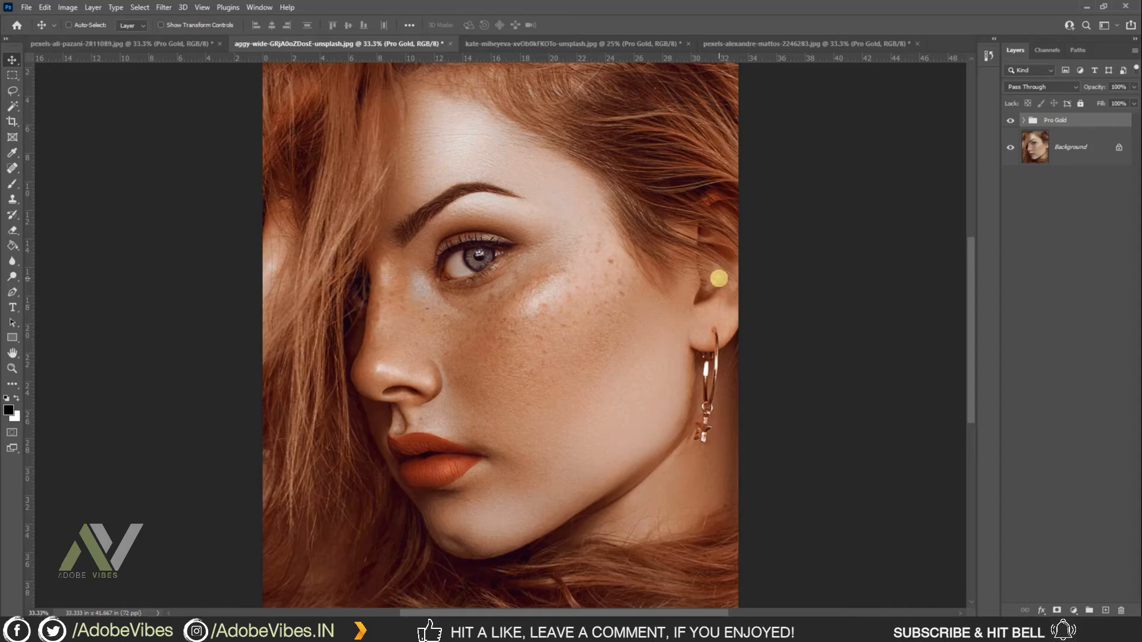
Step: Compare the freckled close-up, the glasses portrait and the flower portrait with and without the Pro Gold group, and return to the first portrait
click(1011, 121)
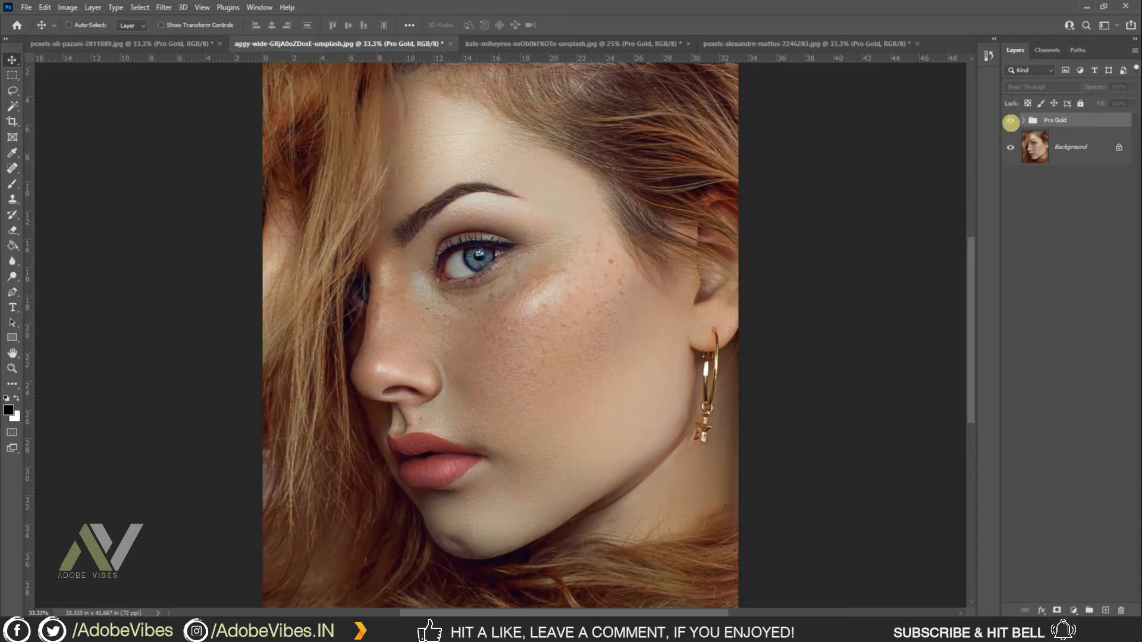
click(1011, 121)
click(522, 46)
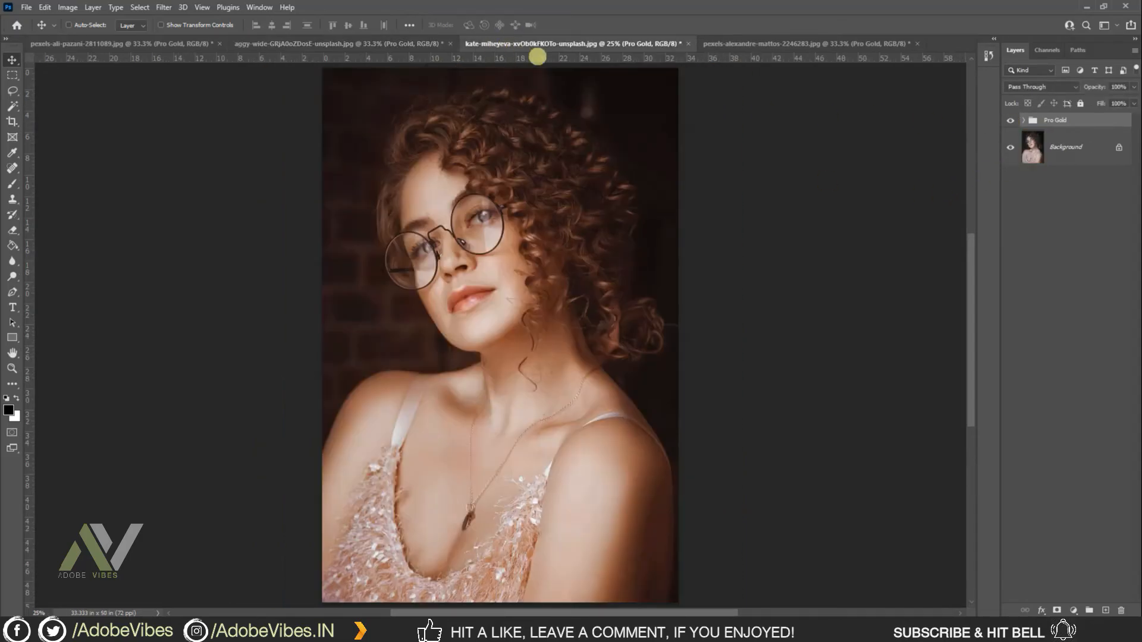
click(1010, 121)
click(1010, 120)
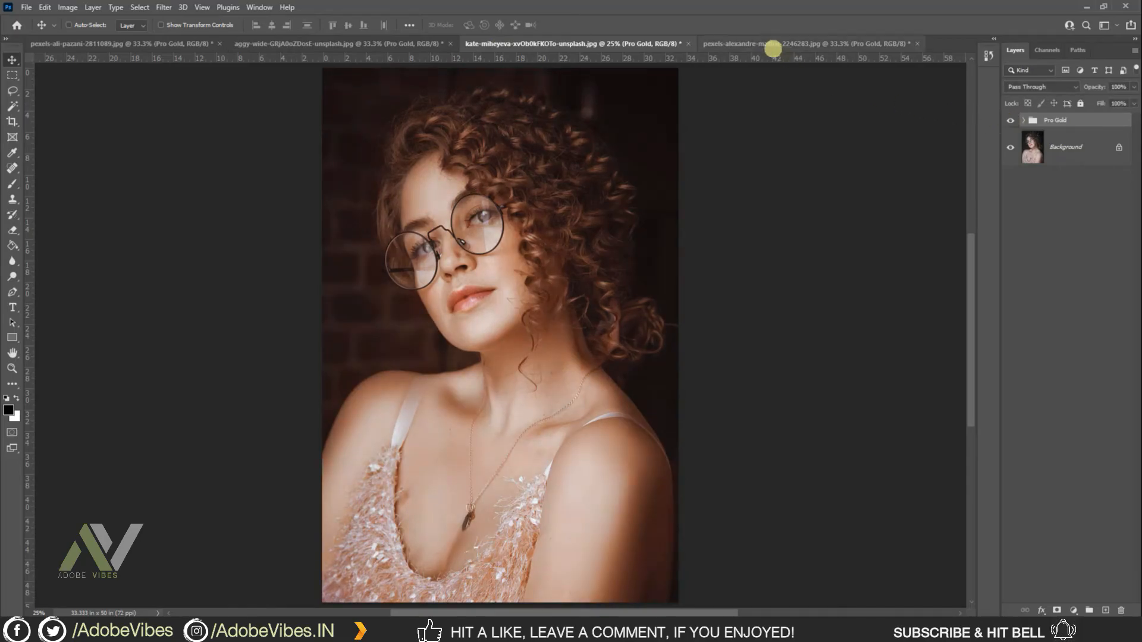
click(763, 43)
click(1011, 121)
click(1010, 121)
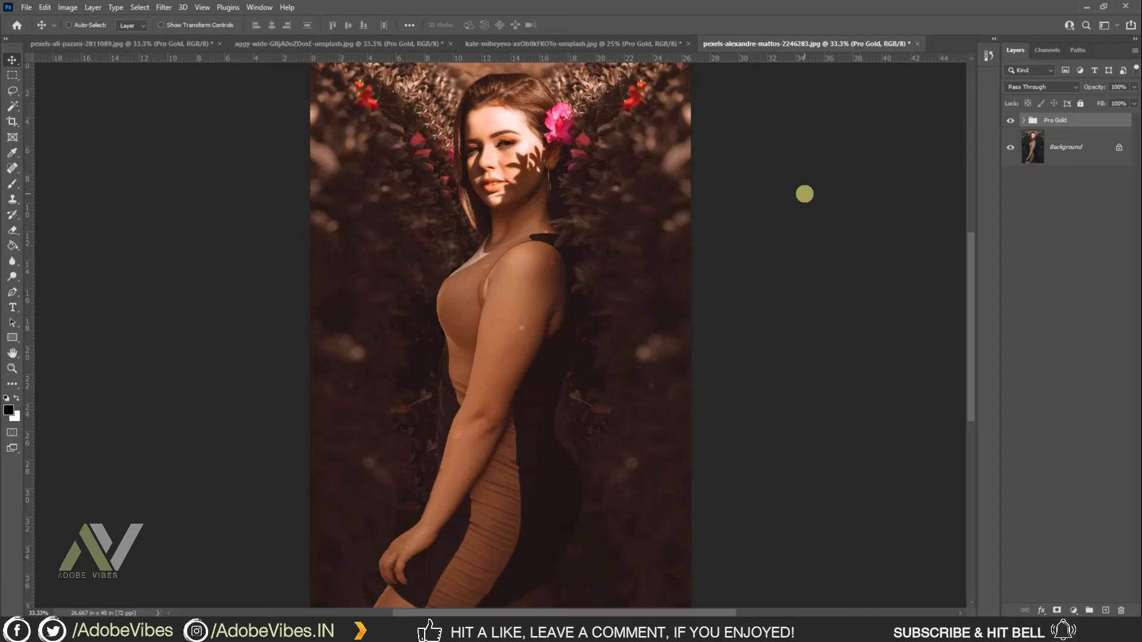
click(119, 43)
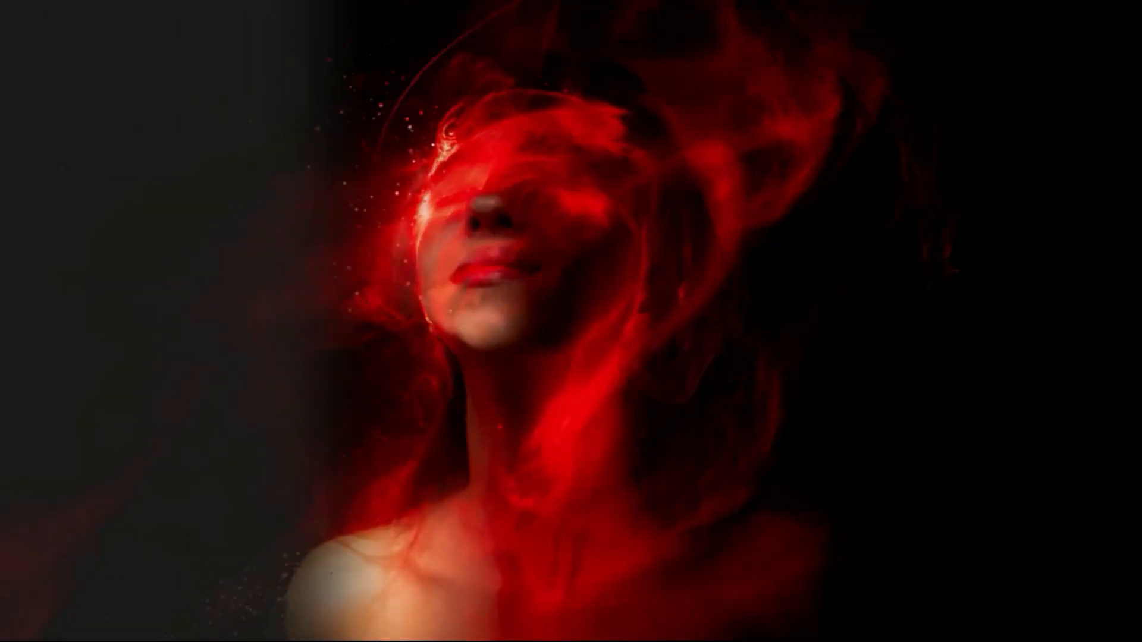